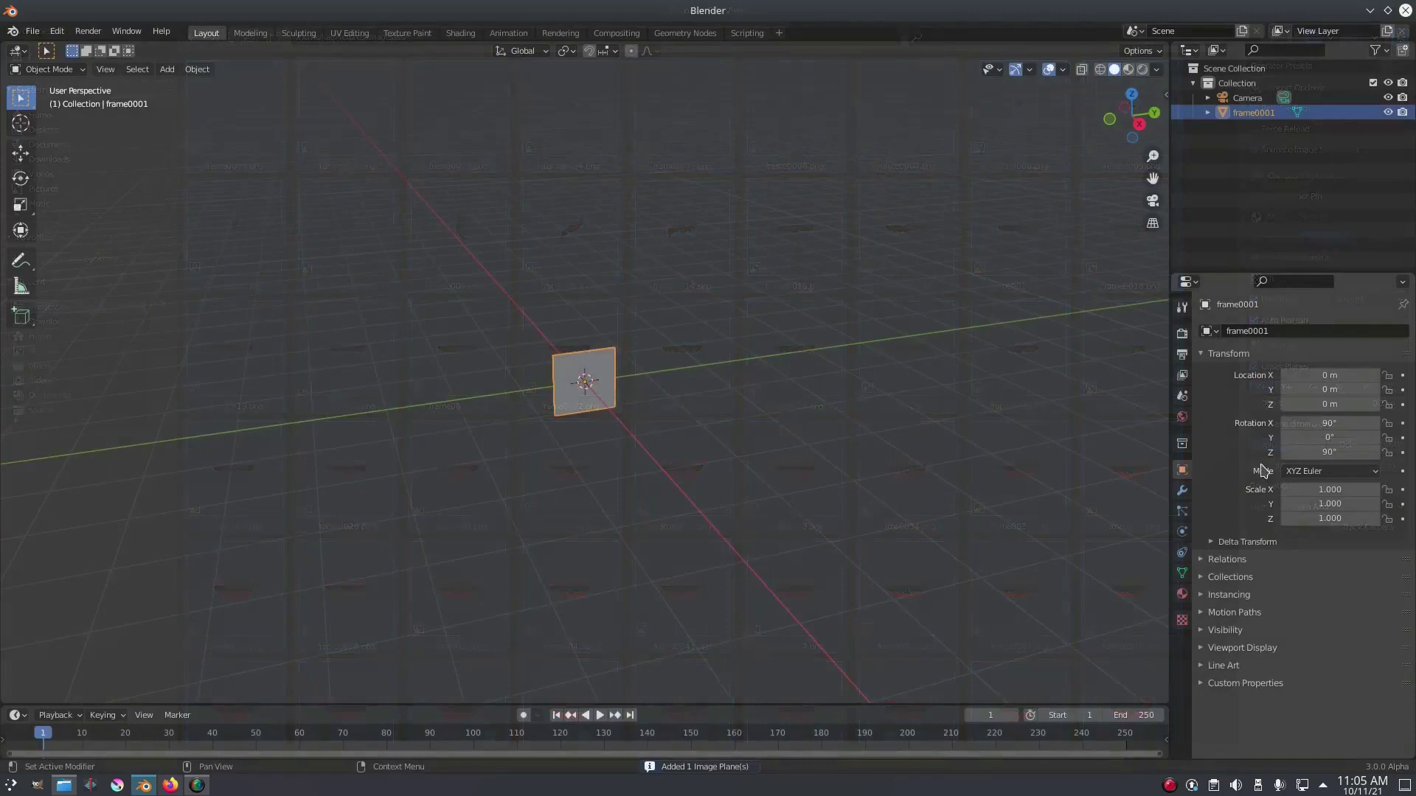
# Zoom in on the image plane, switch to Material Preview and play the NEW Follower animation.
pyautogui.scroll(5, 708, 389)
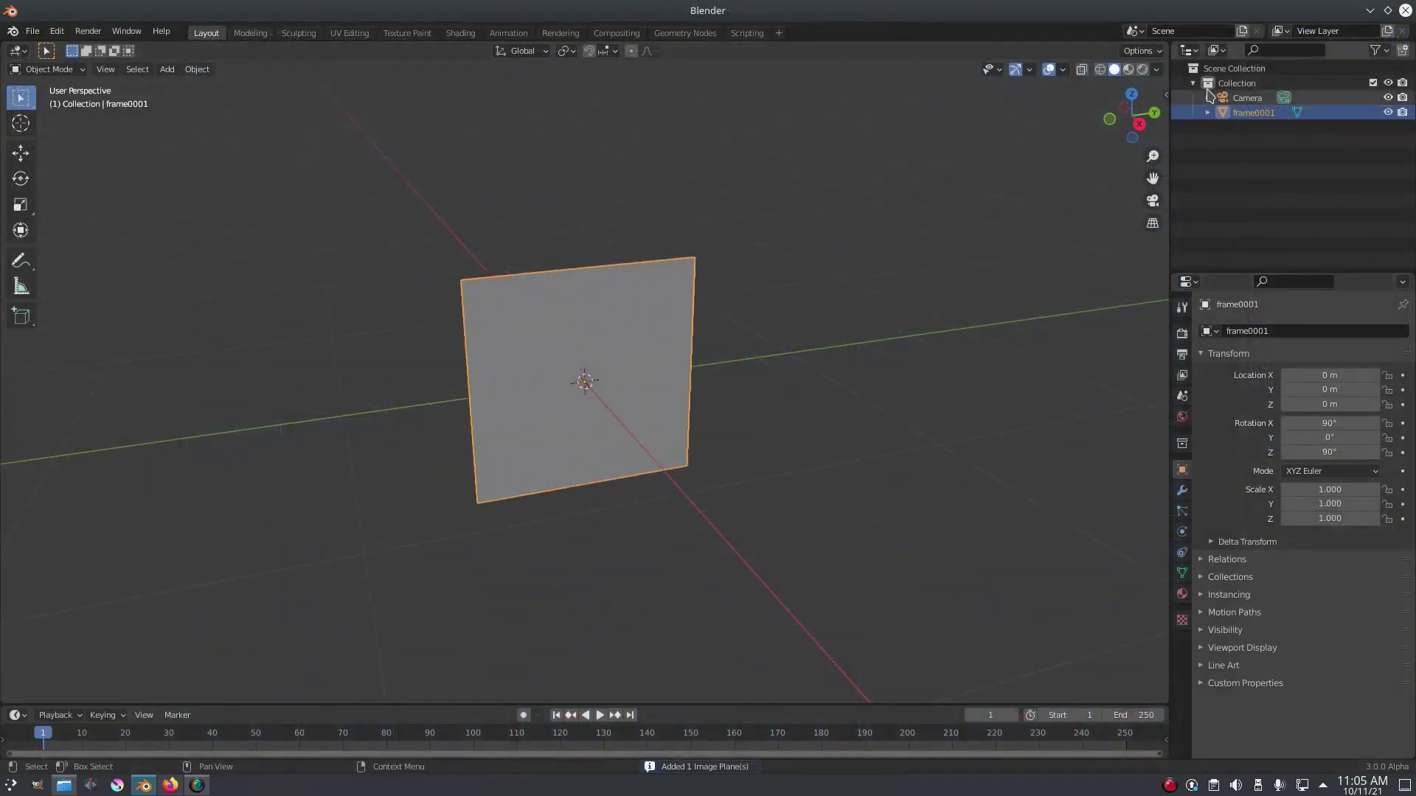
pyautogui.click(1129, 69)
pyautogui.scroll(1, 853, 332)
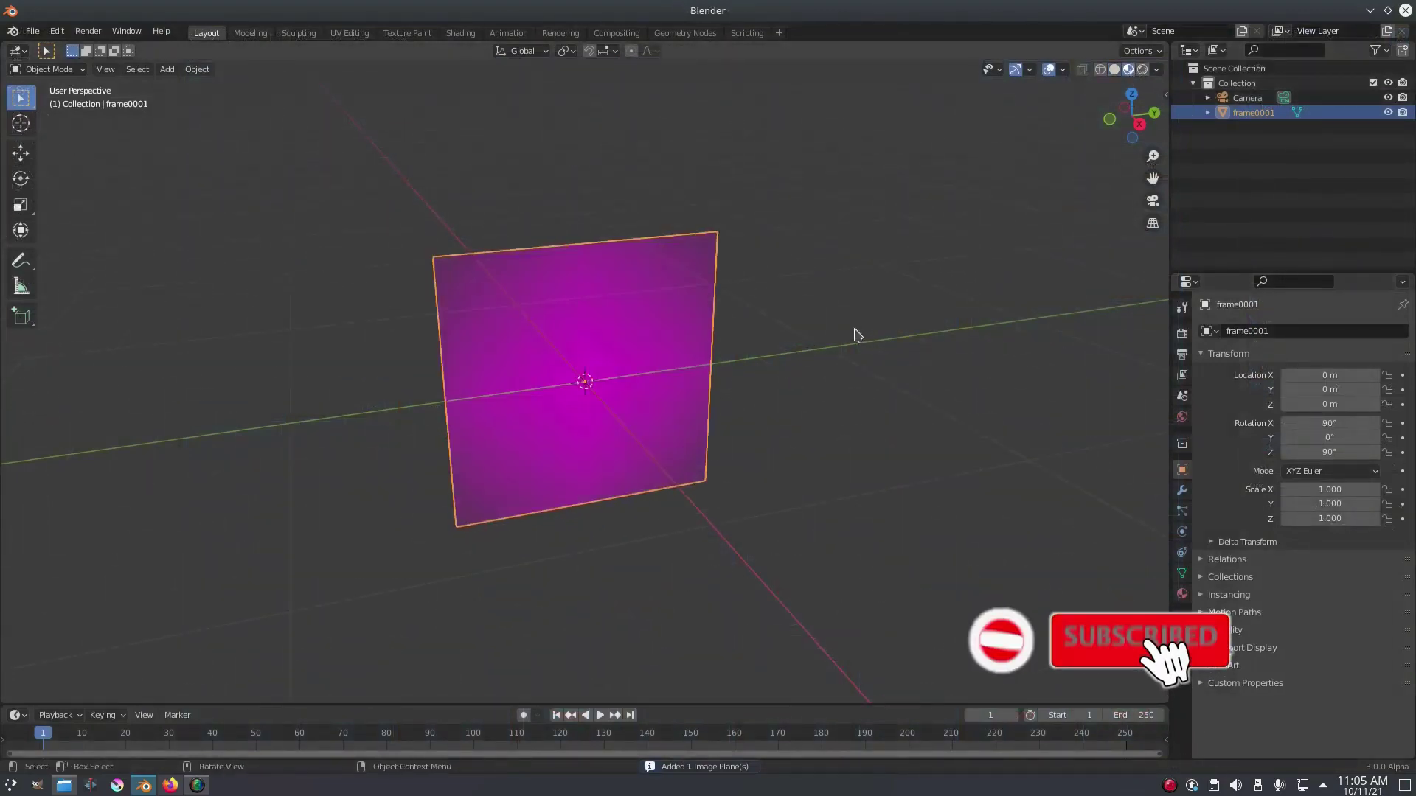
pyautogui.click(601, 715)
pyautogui.scroll(4, 898, 517)
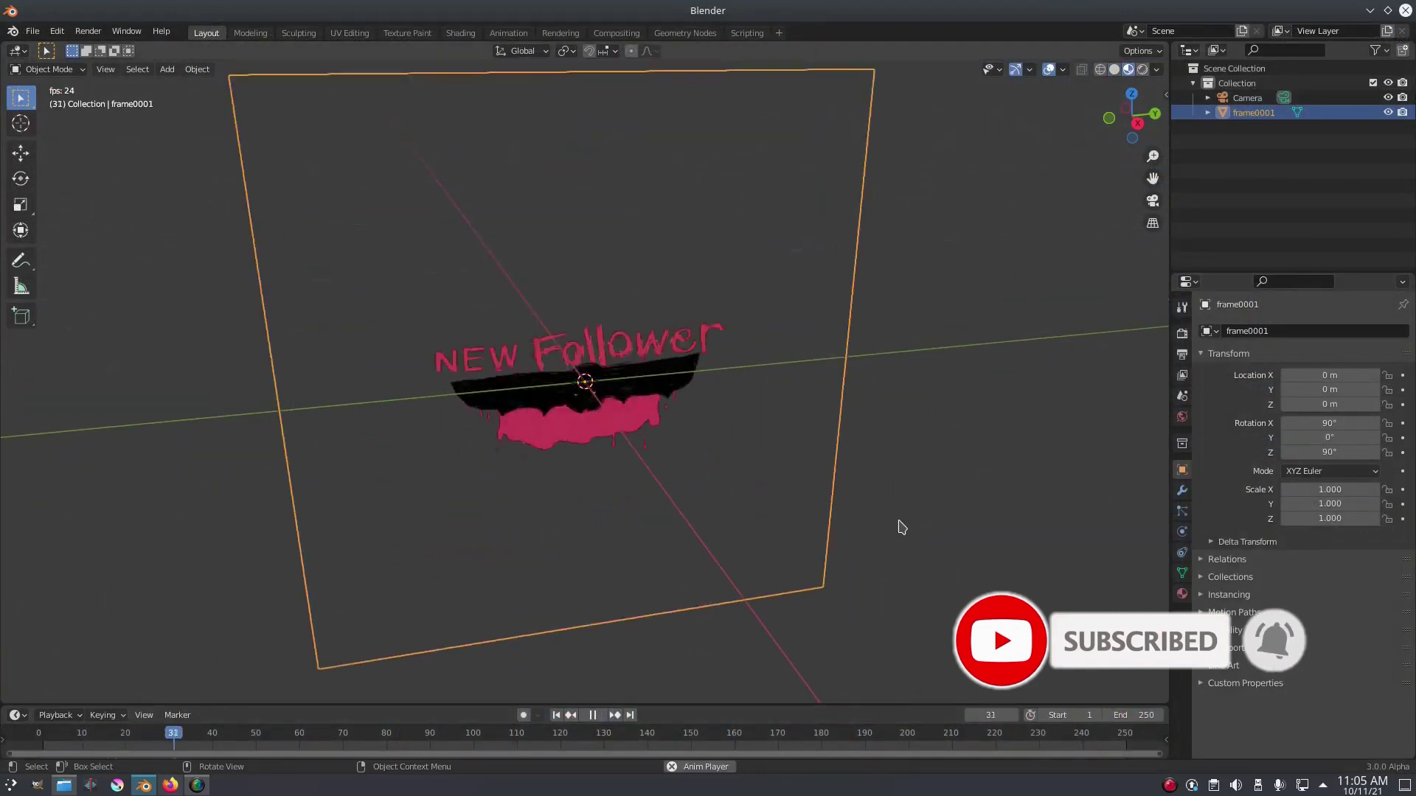
pyautogui.scroll(-3, 899, 491)
pyautogui.scroll(1, 896, 491)
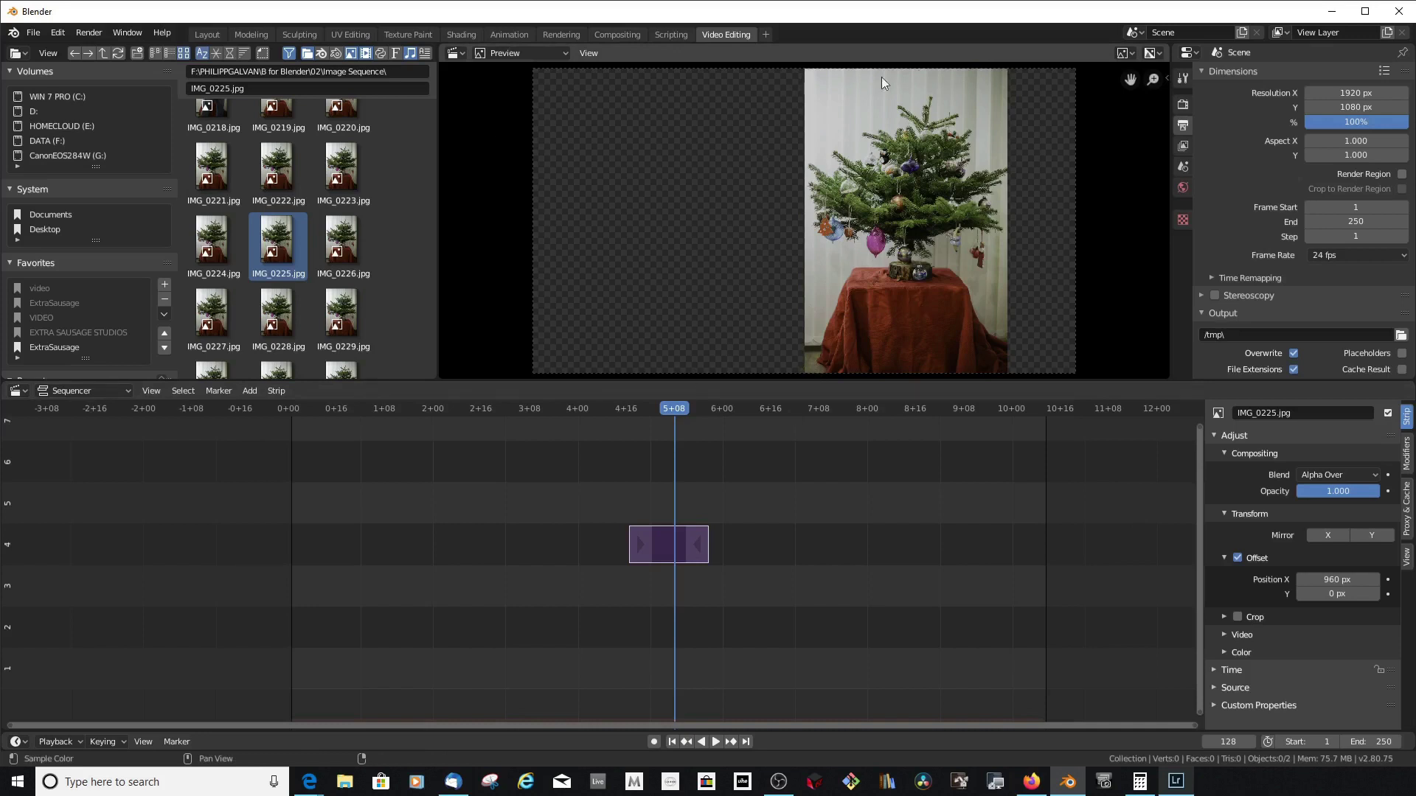
# Set the tree strip's Offset Position X to 600 px and scrub through its frames.
pyautogui.scroll(-3, 1231, 684)
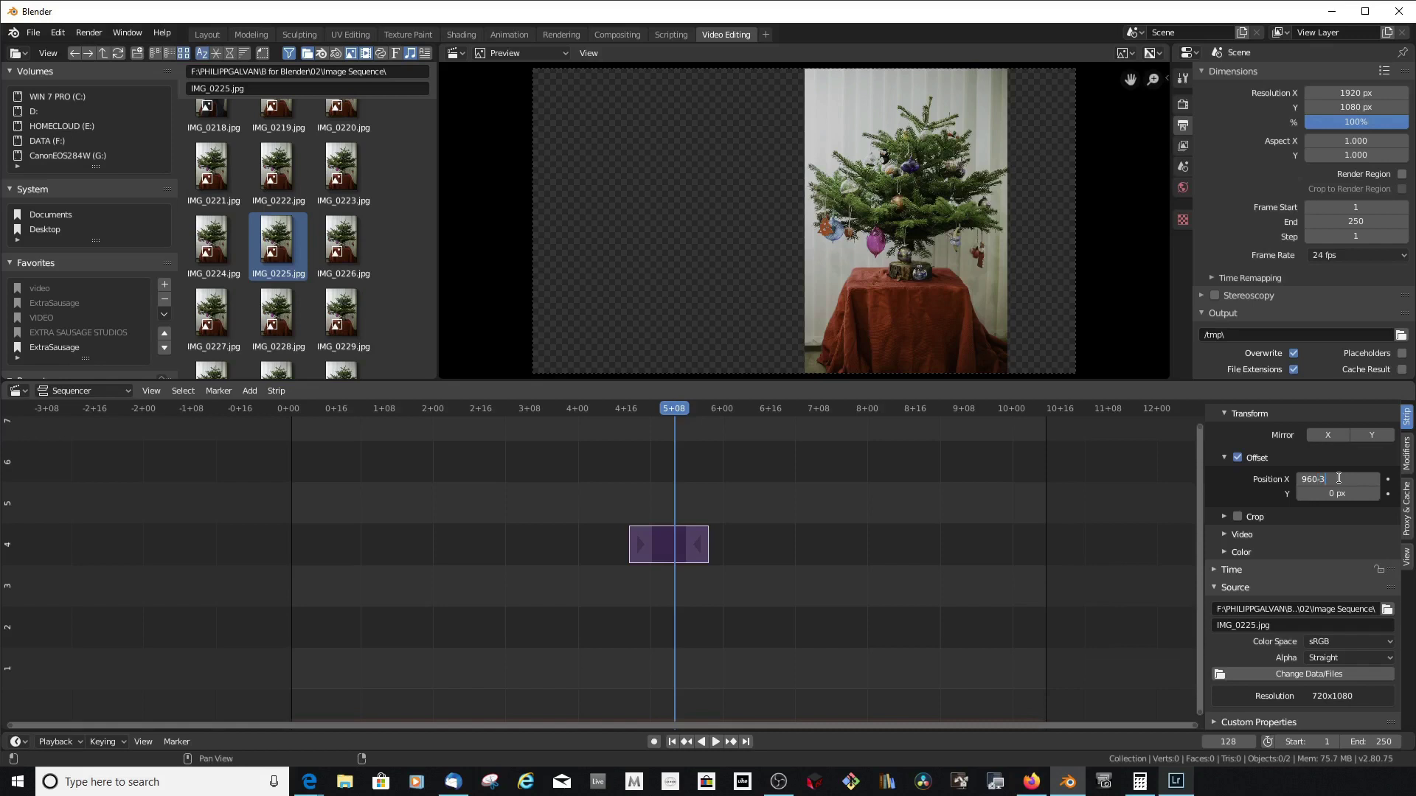
pyautogui.write('60')
pyautogui.press('Return')
pyautogui.moveTo(560, 510); pyautogui.dragTo(714, 540)
# Move the playhead to frame 11, preview the sequence, and keyframe X offset at 0 px.
pyautogui.moveTo(738, 732); pyautogui.dragTo(738, 685)
pyautogui.moveTo(782, 714); pyautogui.dragTo(763, 715)
pyautogui.moveTo(704, 525); pyautogui.dragTo(709, 525)
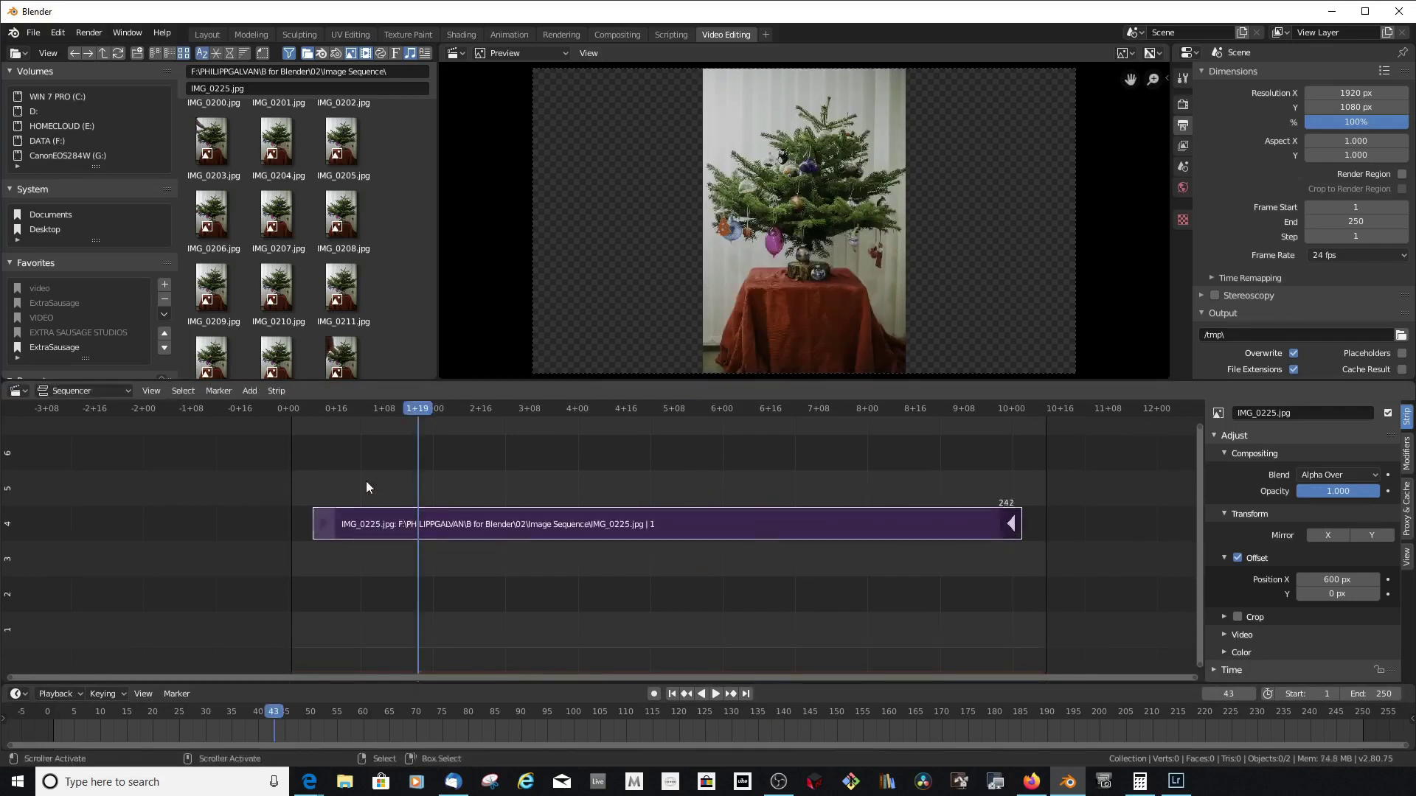
pyautogui.press('space')
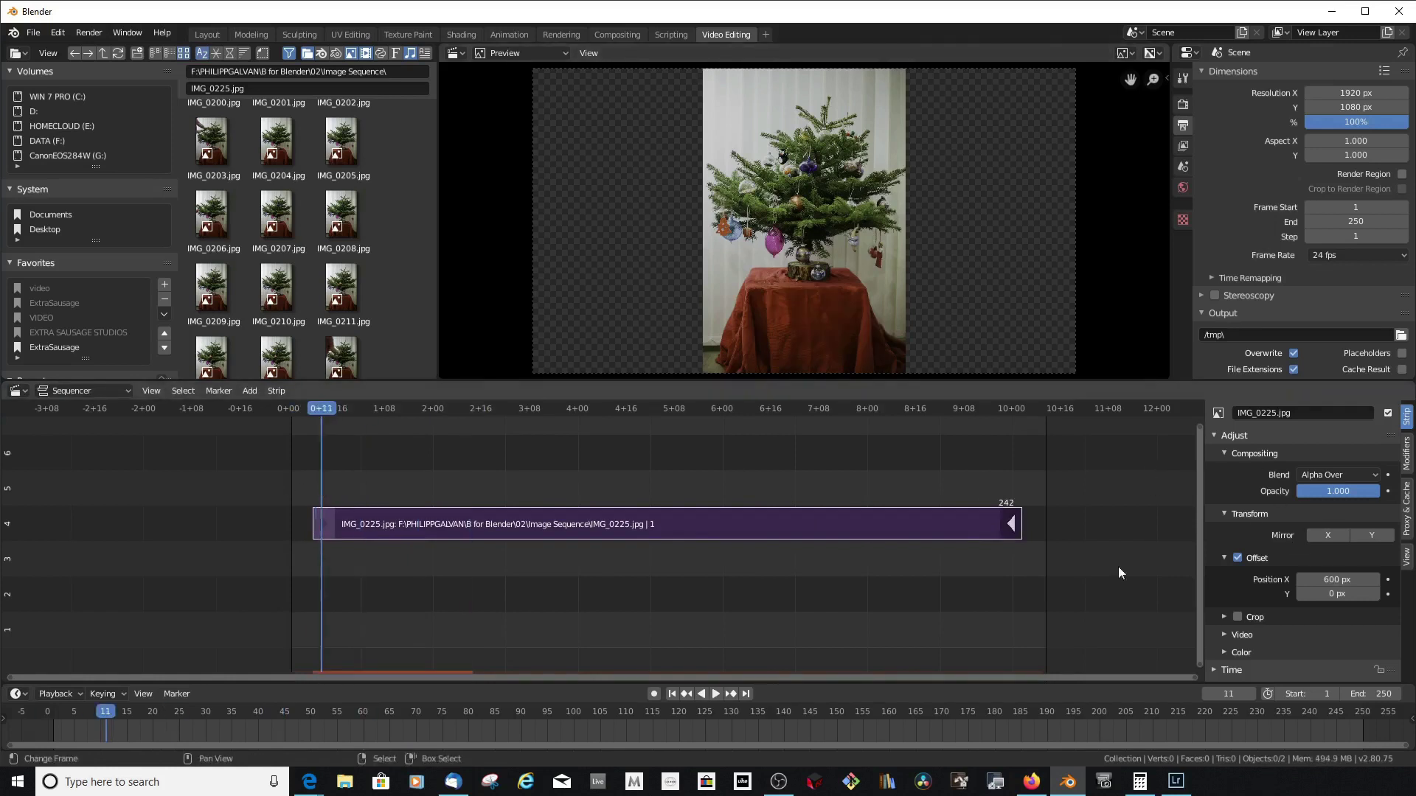
pyautogui.press('Return')
pyautogui.rightClick(1337, 579)
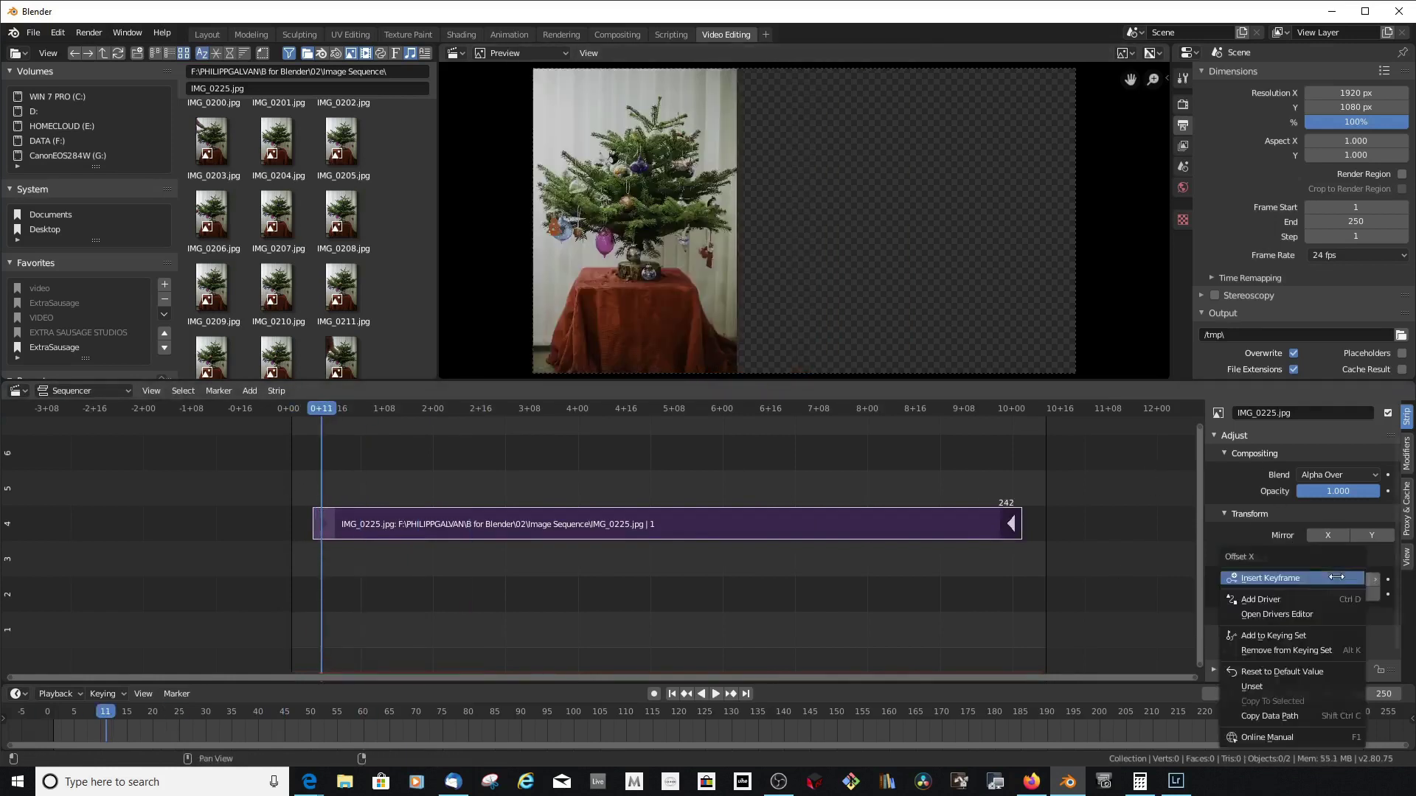
pyautogui.click(1290, 579)
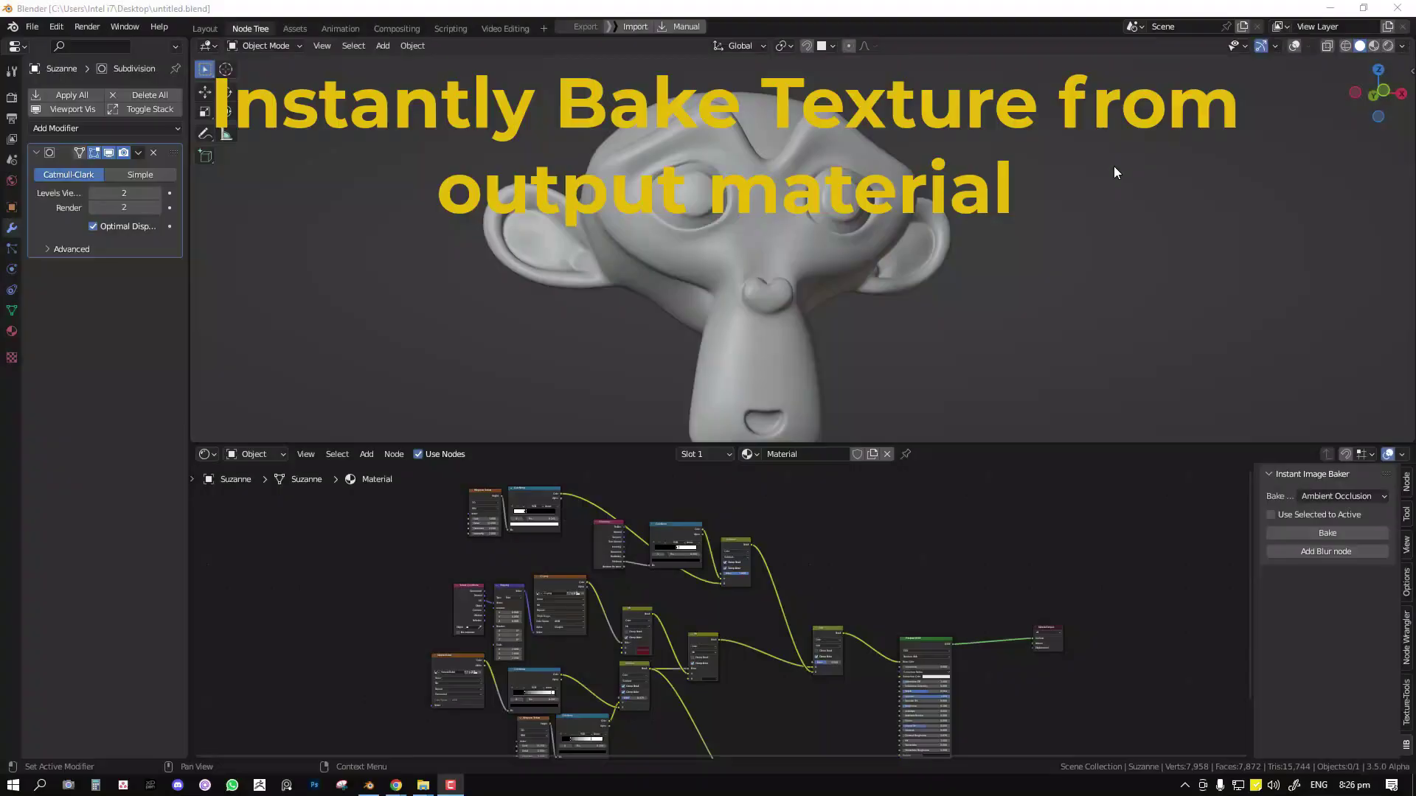
# Switch to Rendered shading and preview the Subtract node, then the full Suzanne material.
pyautogui.click(1387, 46)
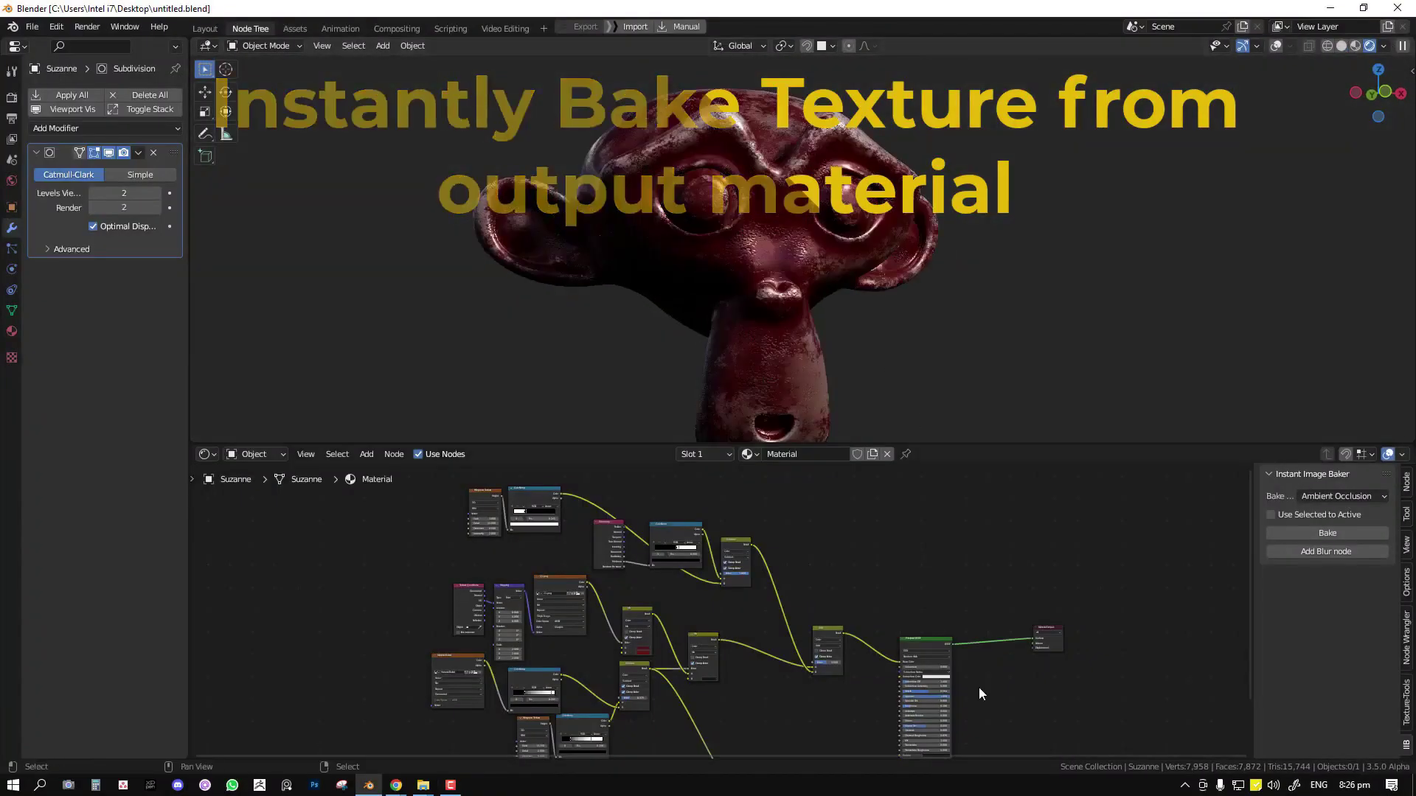
pyautogui.moveTo(643, 663); pyautogui.dragTo(687, 593, button='middle')
pyautogui.scroll(1, 687, 593)
pyautogui.keyDown('ctrl'); pyautogui.keyDown('shift'); pyautogui.click(687, 593); pyautogui.keyUp('shift'); pyautogui.keyUp('ctrl')
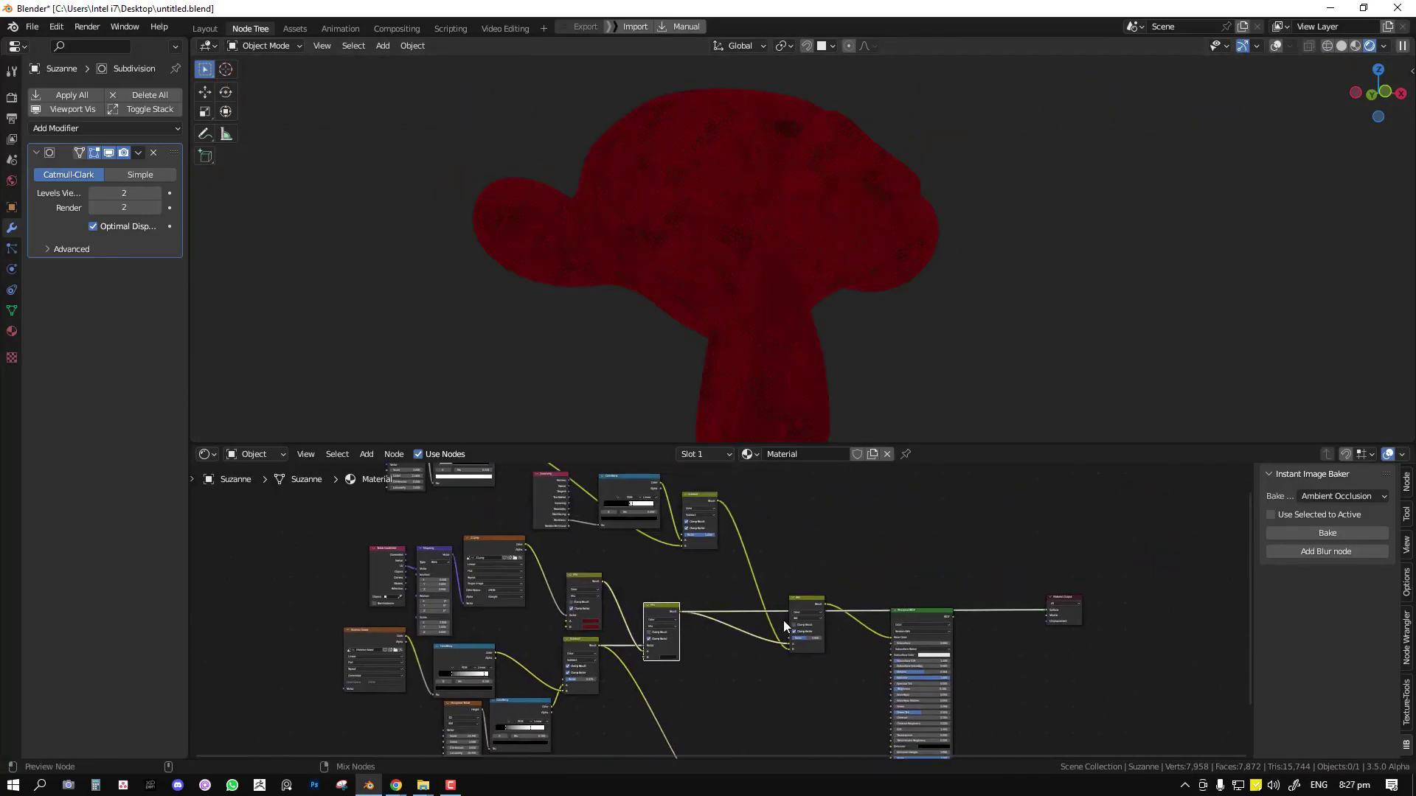
pyautogui.keyDown('ctrl'); pyautogui.keyDown('shift'); pyautogui.click(920, 618); pyautogui.keyUp('shift'); pyautogui.keyUp('ctrl')
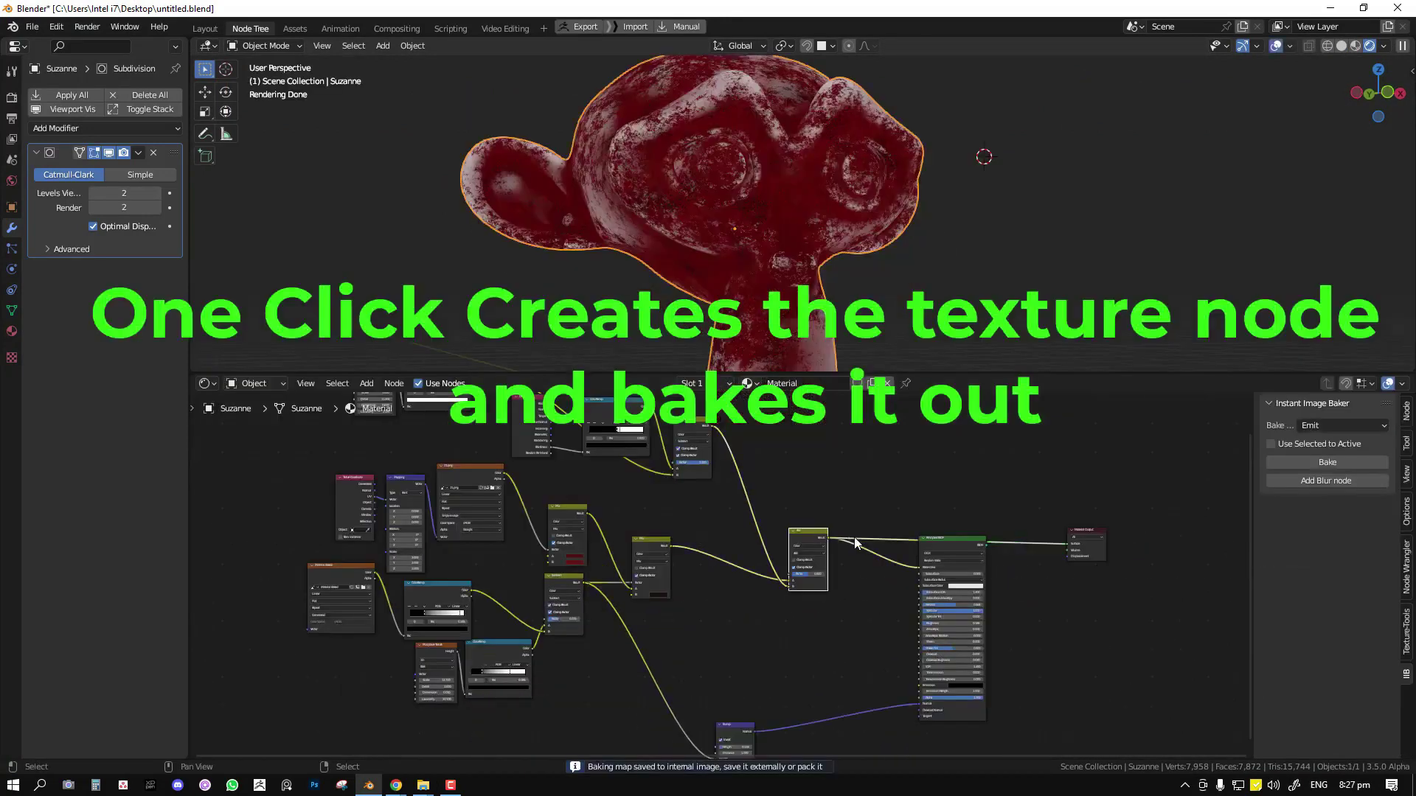
# Bake the material as Emit and place the new image texture node near the output.
pyautogui.click(1335, 496)
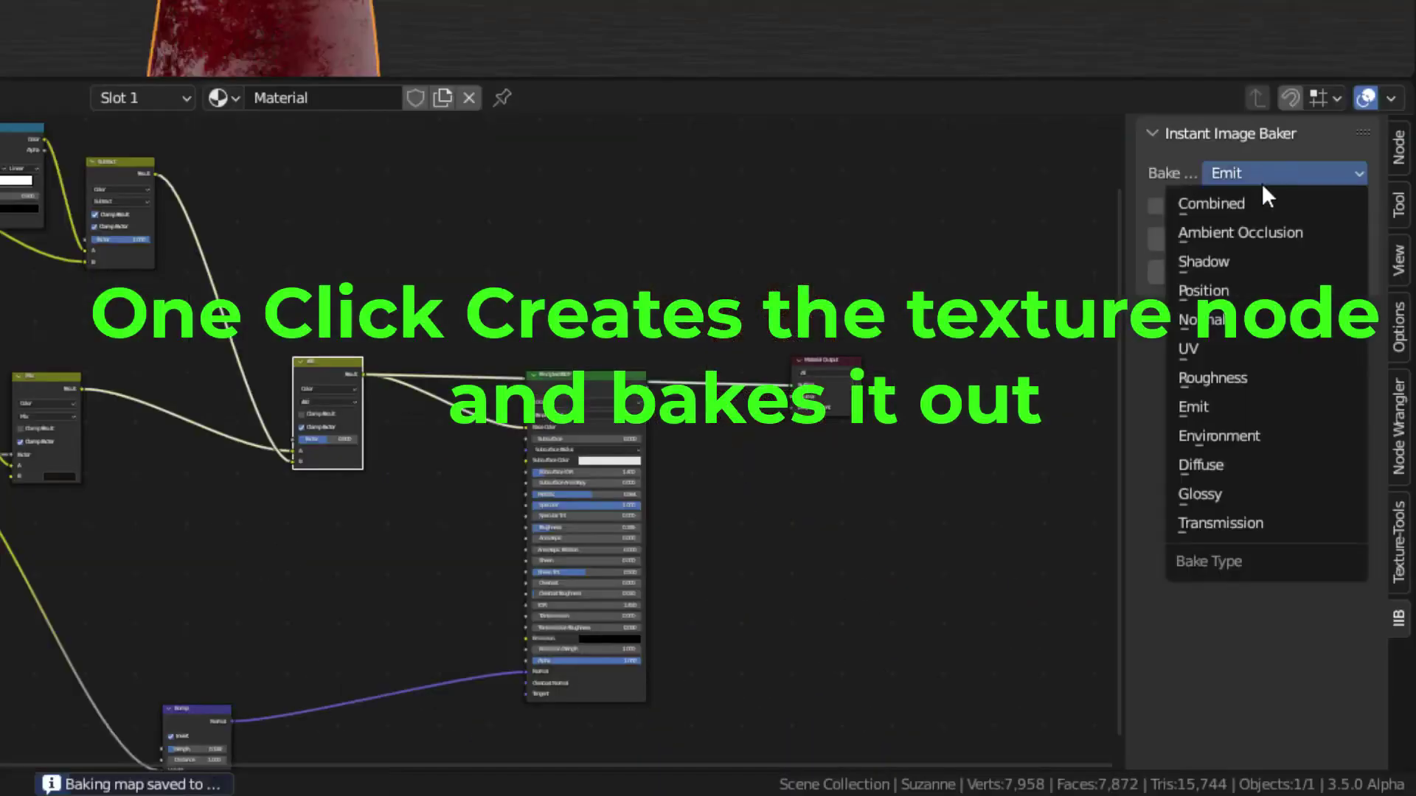
pyautogui.click(1303, 628)
pyautogui.click(1254, 241)
pyautogui.click(1150, 357)
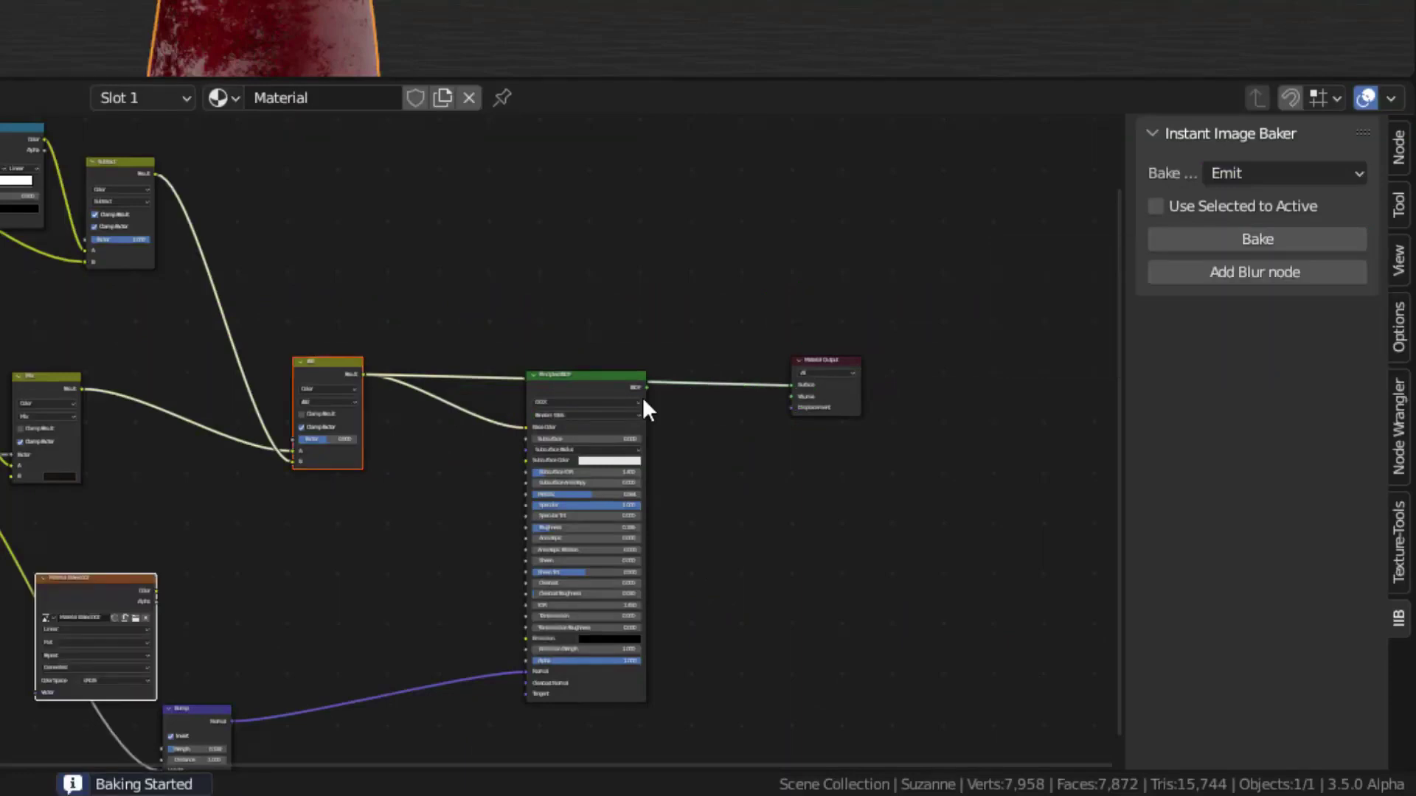
pyautogui.moveTo(400, 196); pyautogui.dragTo(392, 269, button='middle')
pyautogui.moveTo(386, 385); pyautogui.dragTo(494, 508)
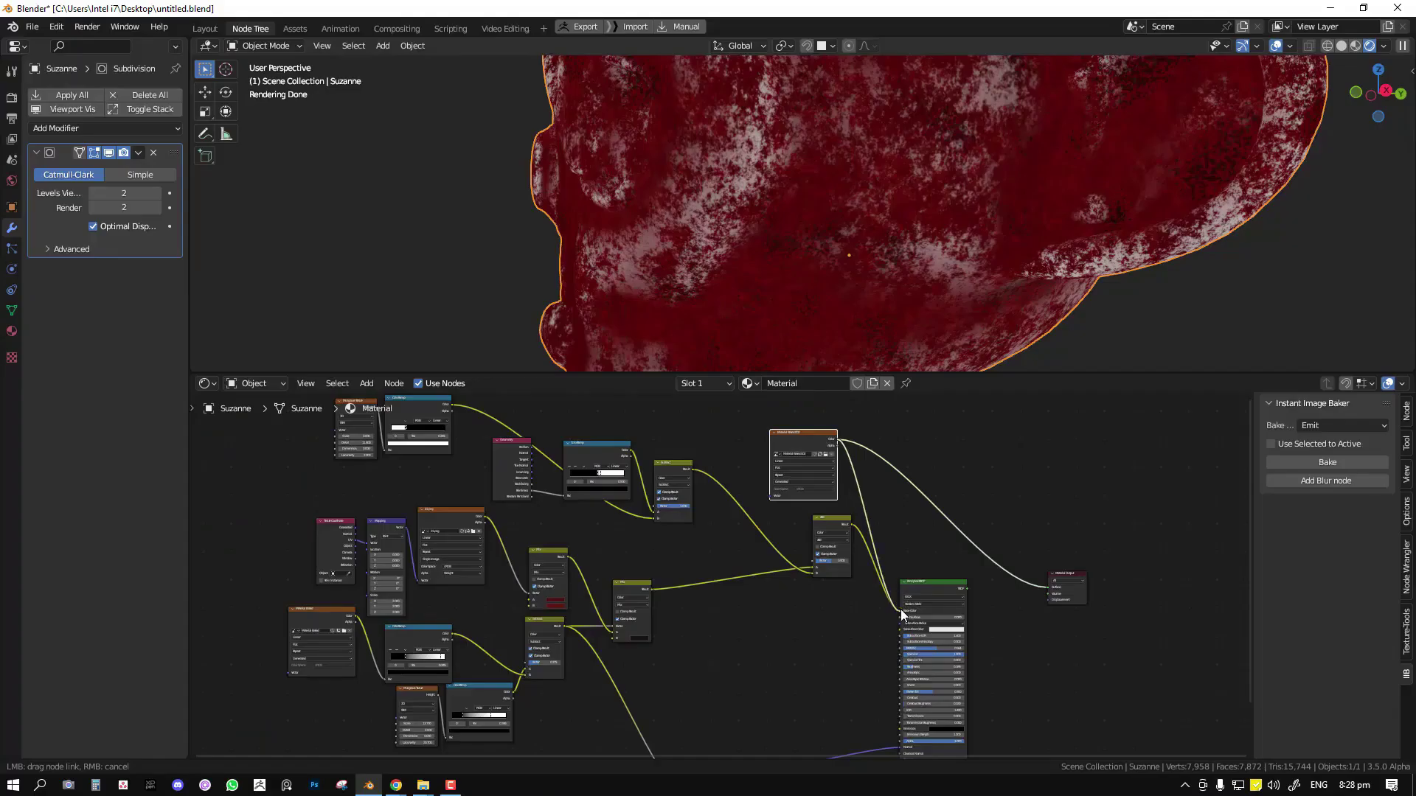
# Drop the baked image node in place and run an AO bake on the new scene.
pyautogui.click(776, 534)
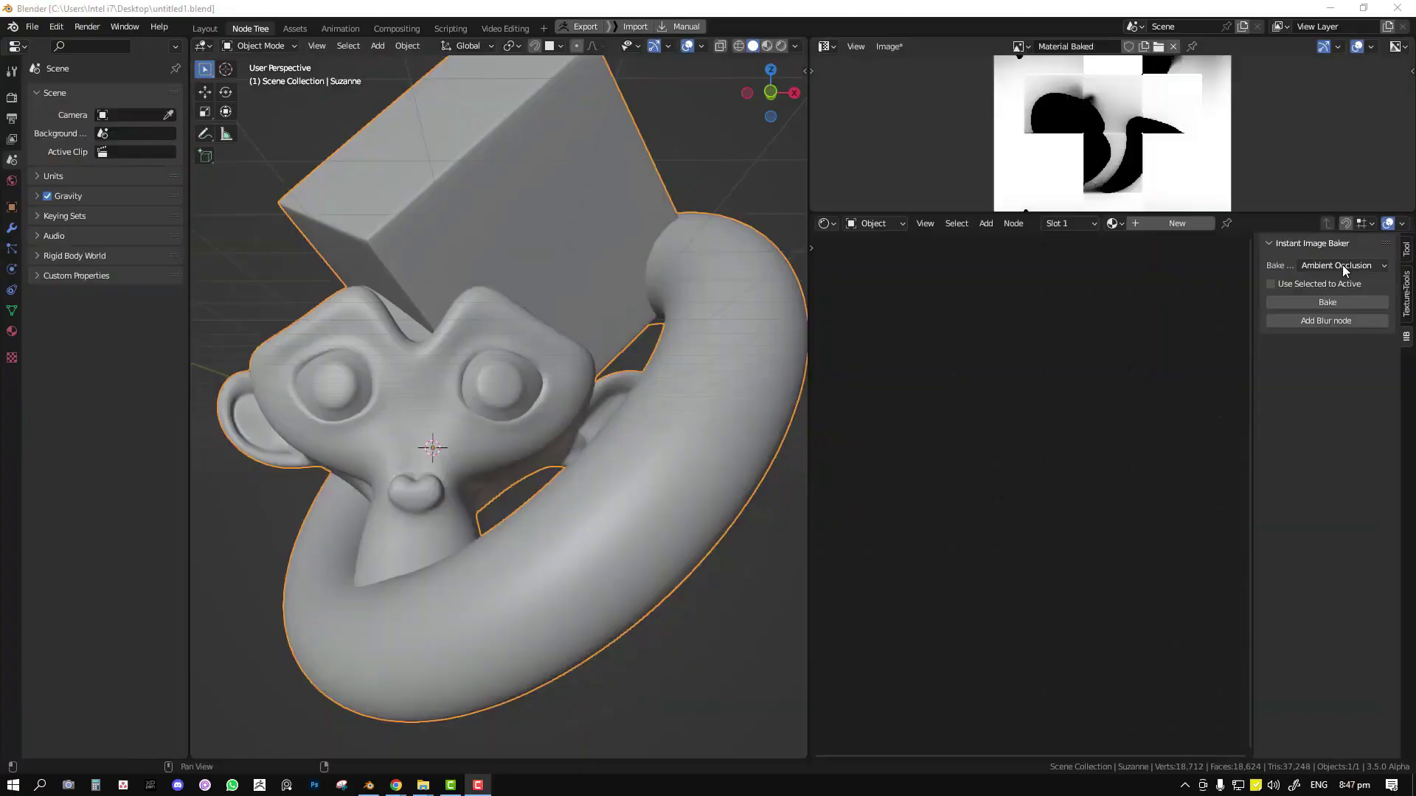
pyautogui.click(1328, 303)
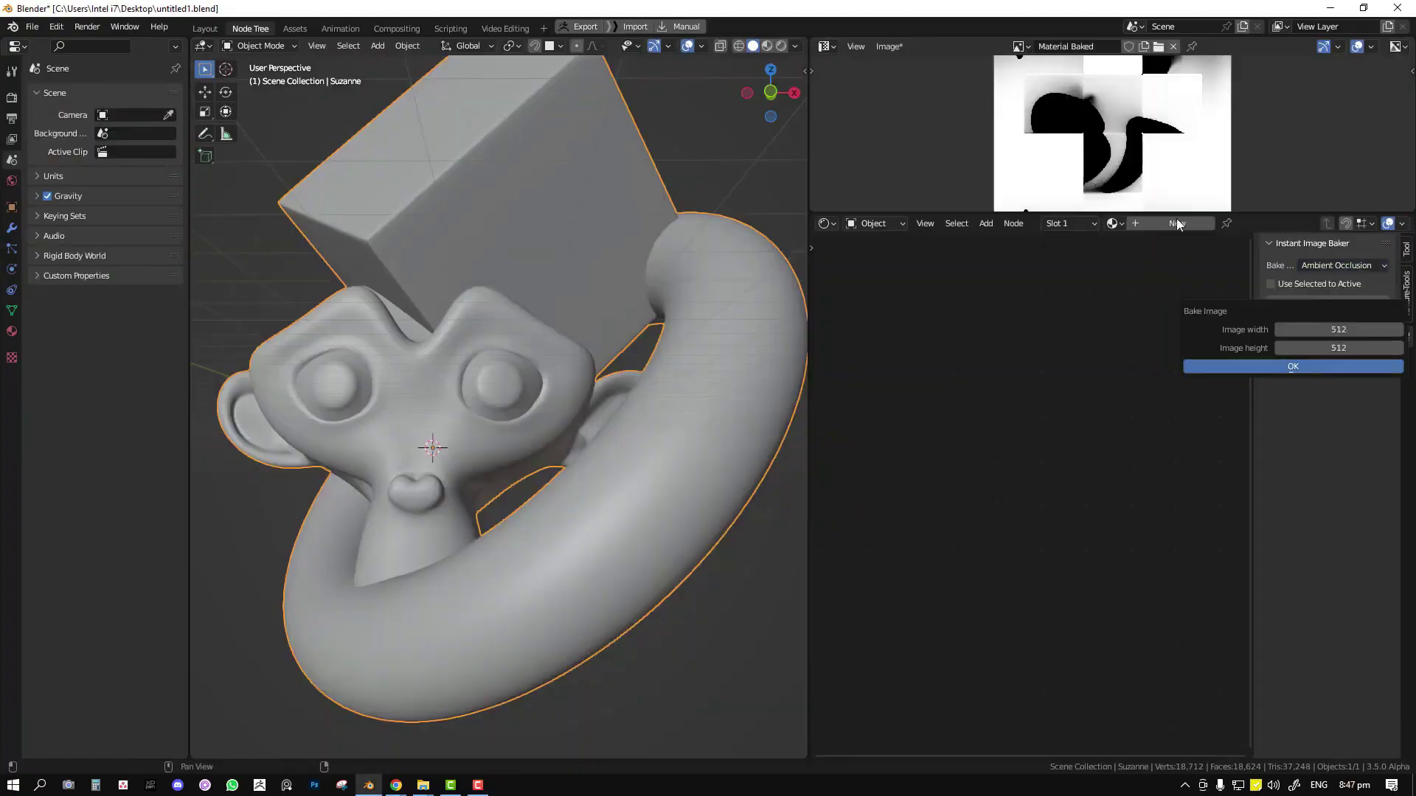
pyautogui.click(1288, 364)
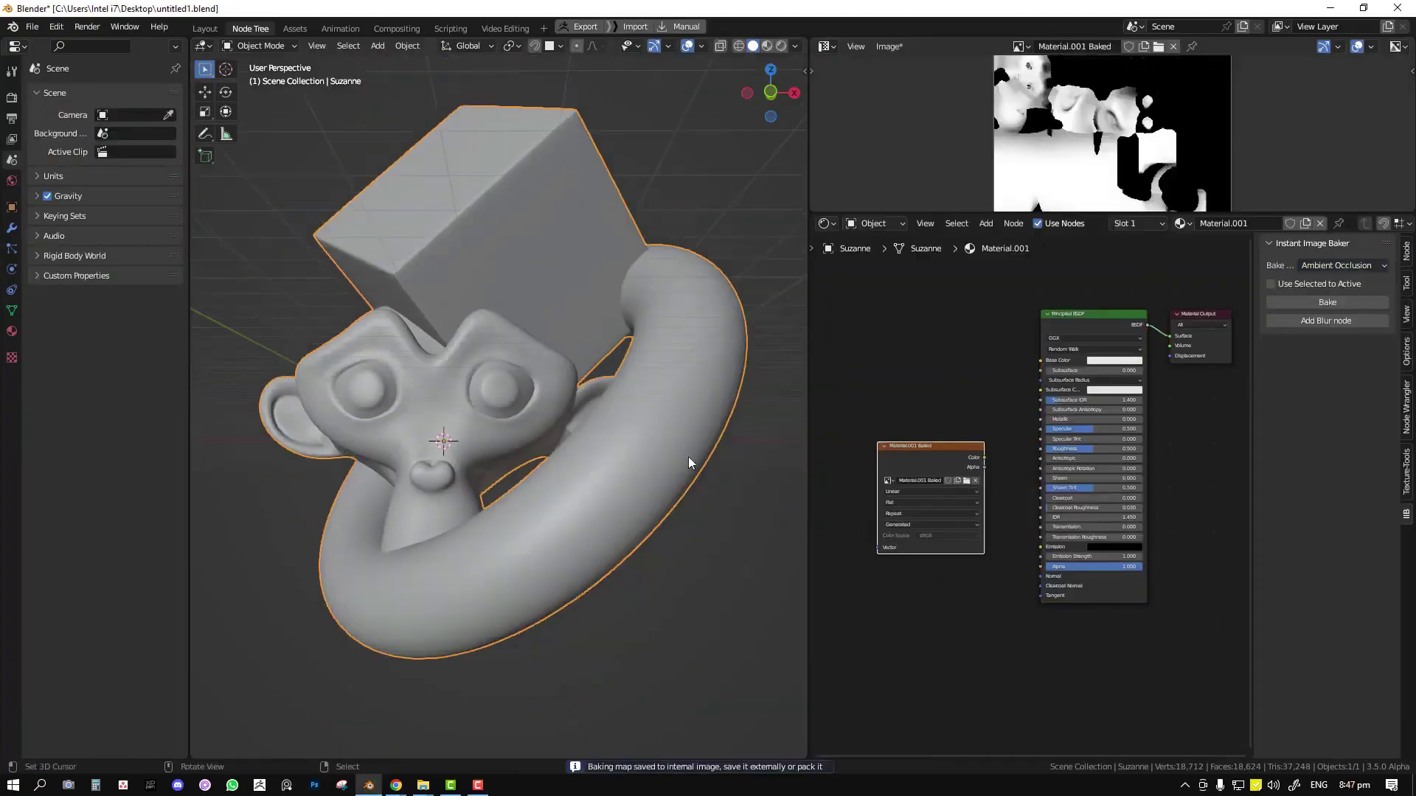
# Insert a contrast-boosting ColorRamp between image and shader, then delete the baked image node.
pyautogui.hotkey('shift', 'a')
pyautogui.click(1040, 418)
pyautogui.click(1016, 449)
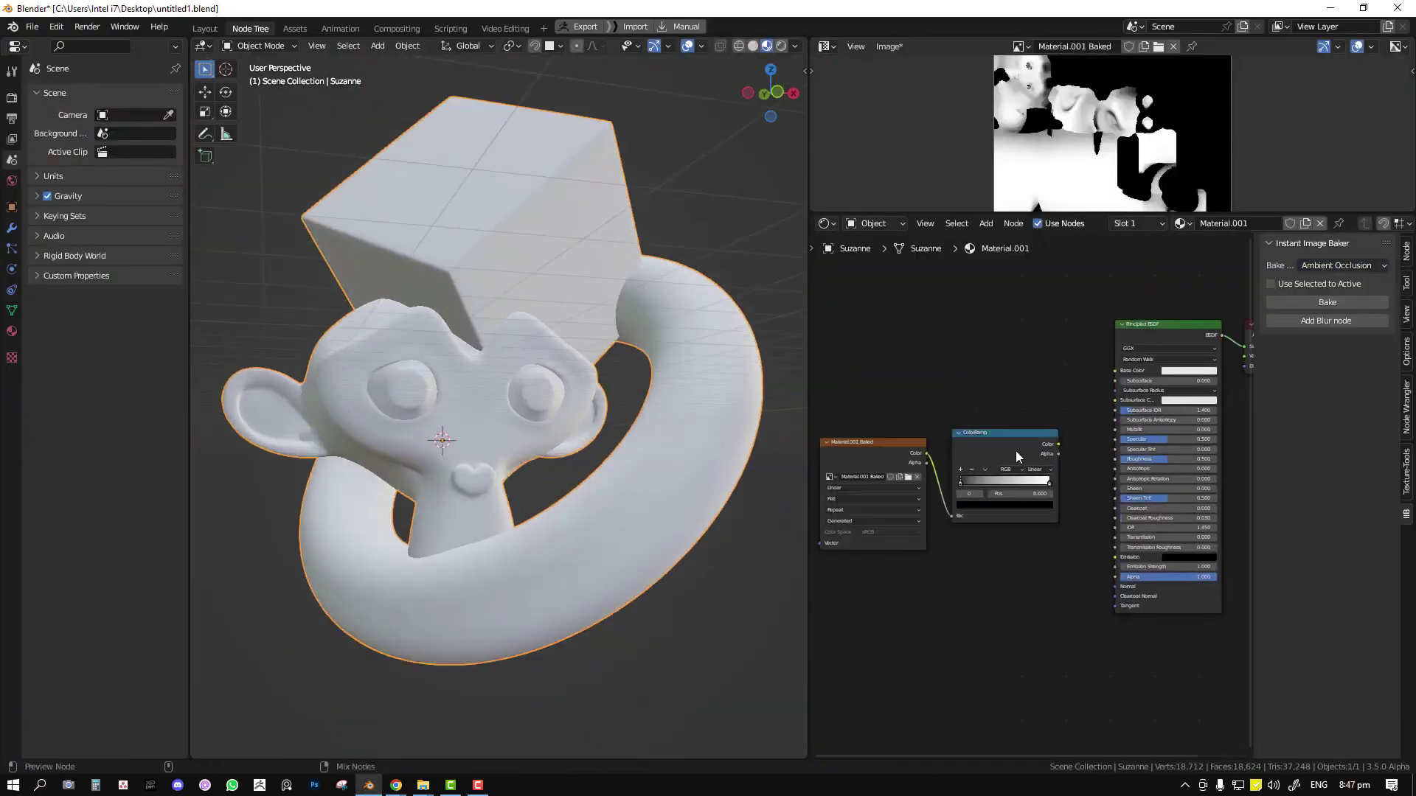
pyautogui.moveTo(1053, 480); pyautogui.dragTo(1035, 483)
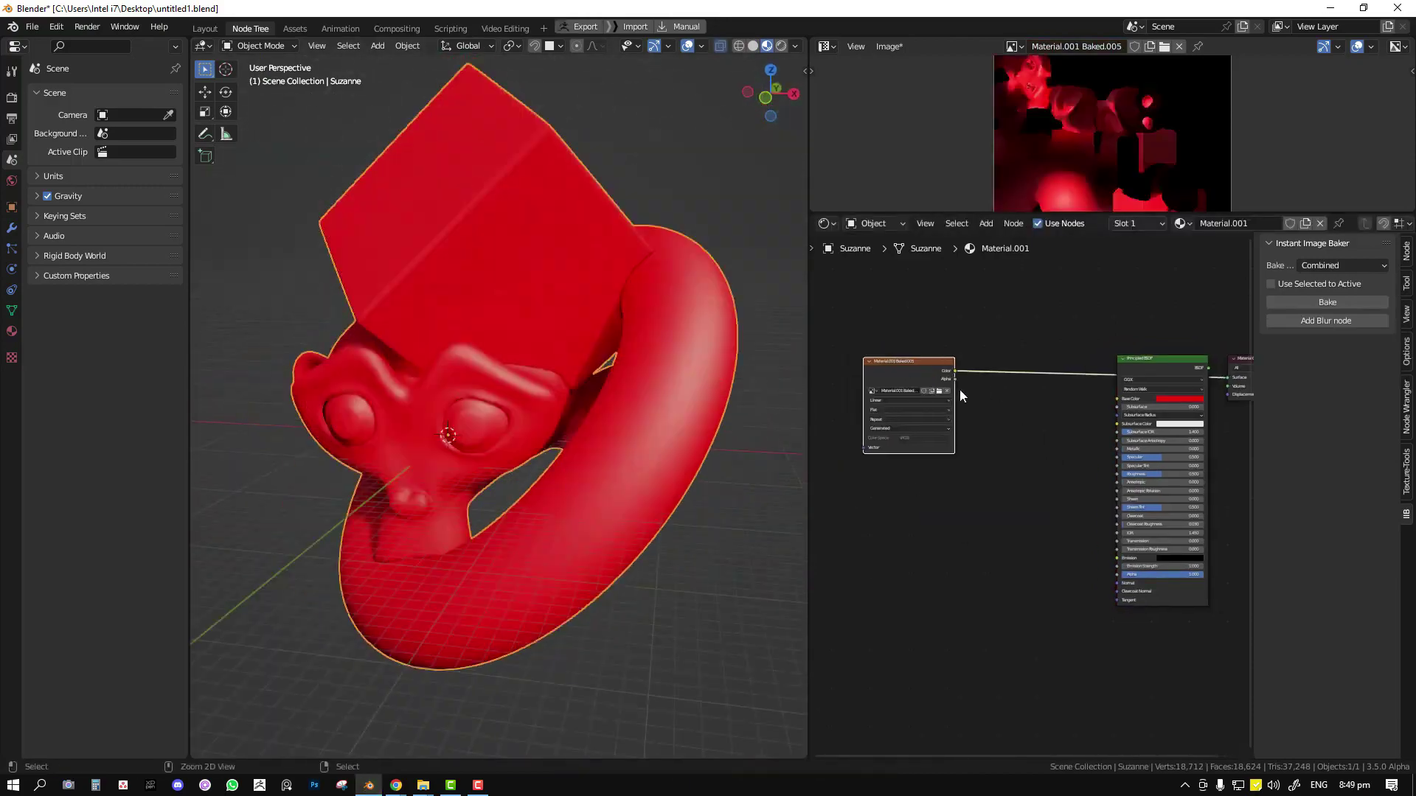
pyautogui.press('x')
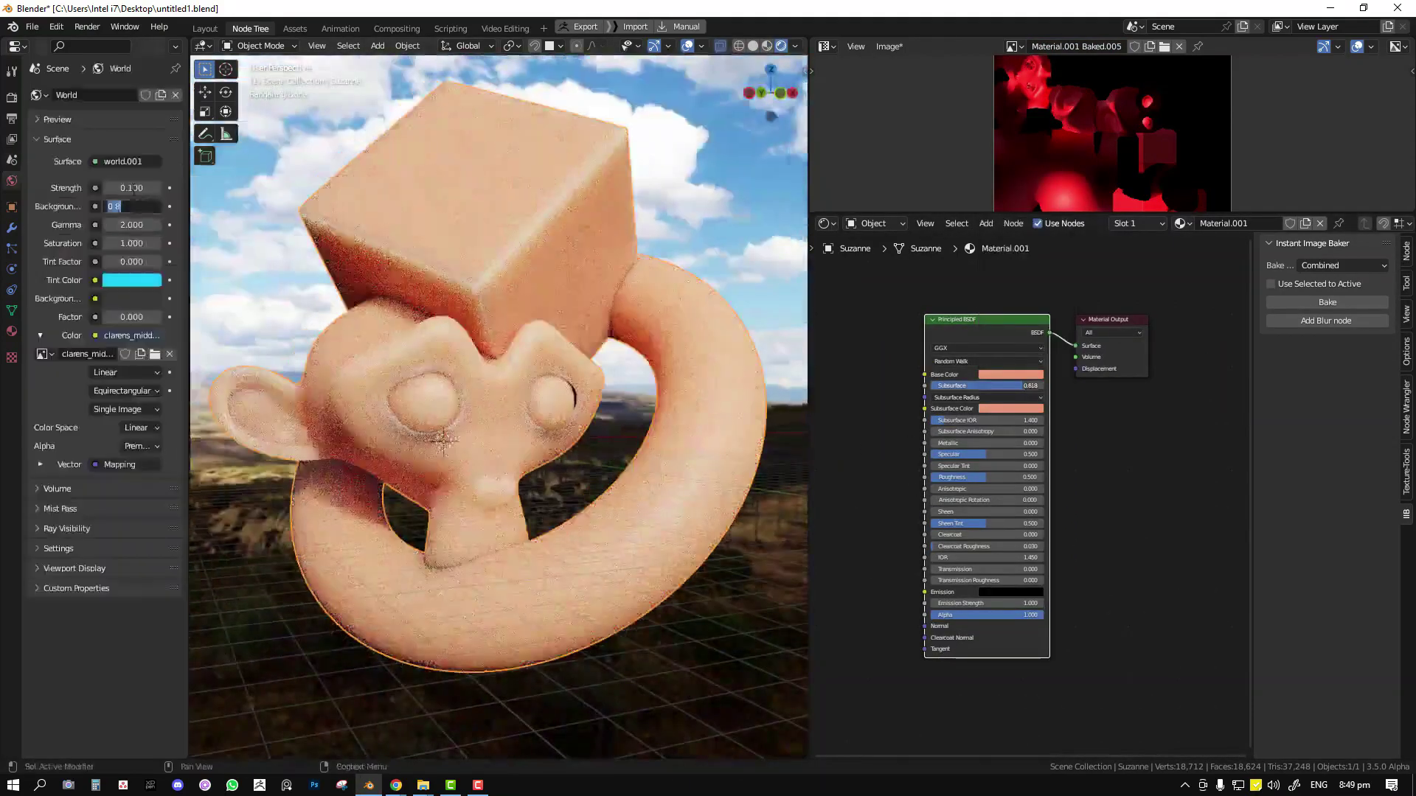
# Set world strength to 0.070, bake Combined lighting and feed the result into Base Color.
pyautogui.press('Return')
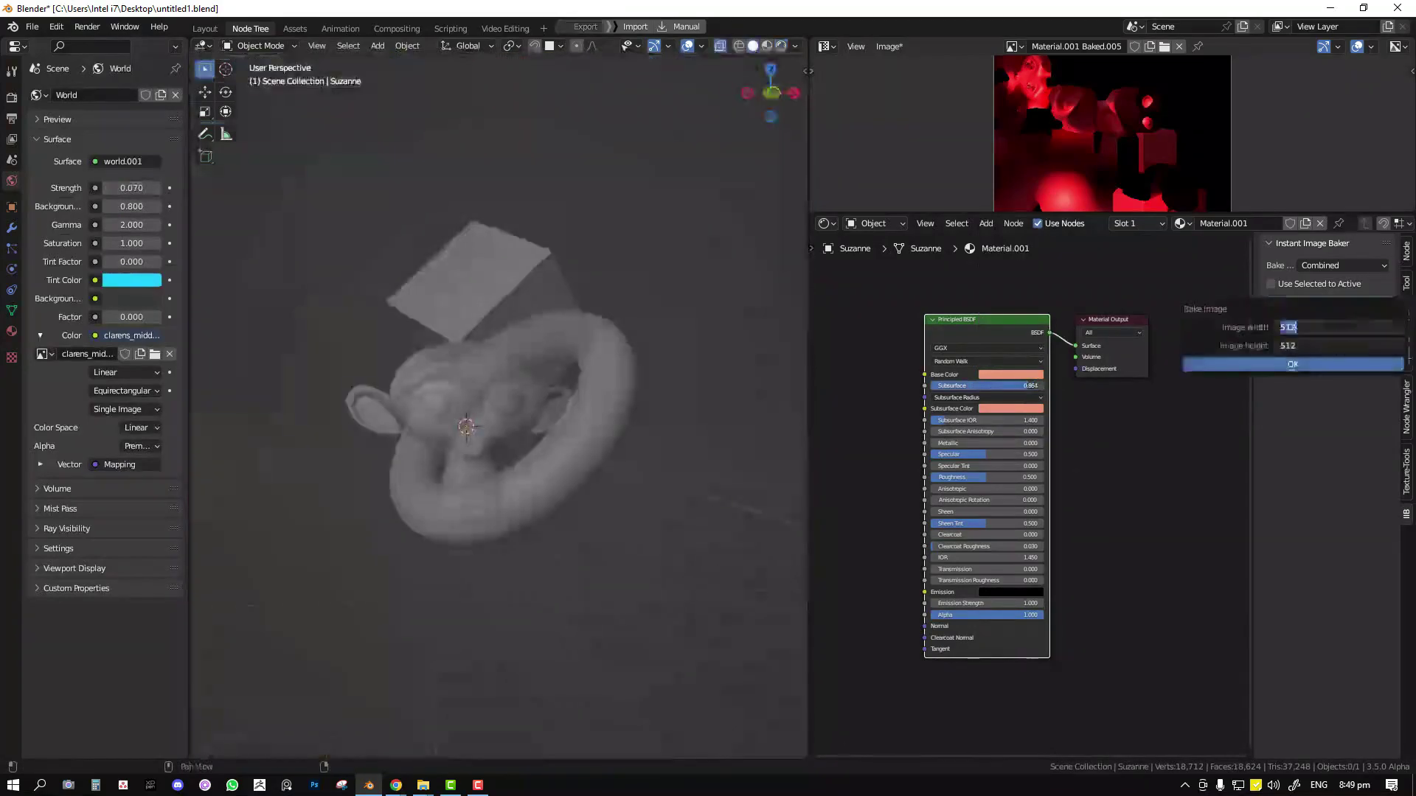
pyautogui.click(1327, 302)
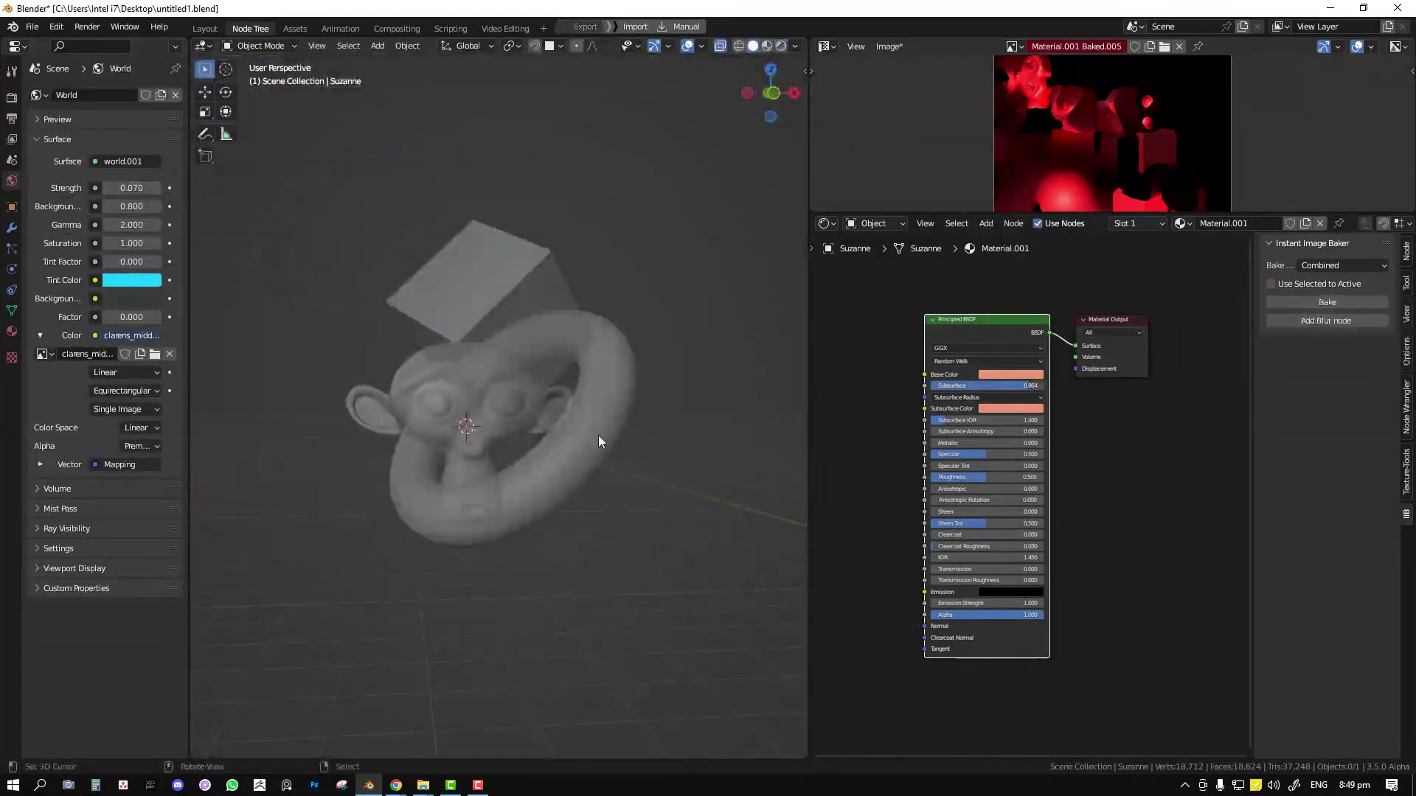
pyautogui.click(1354, 361)
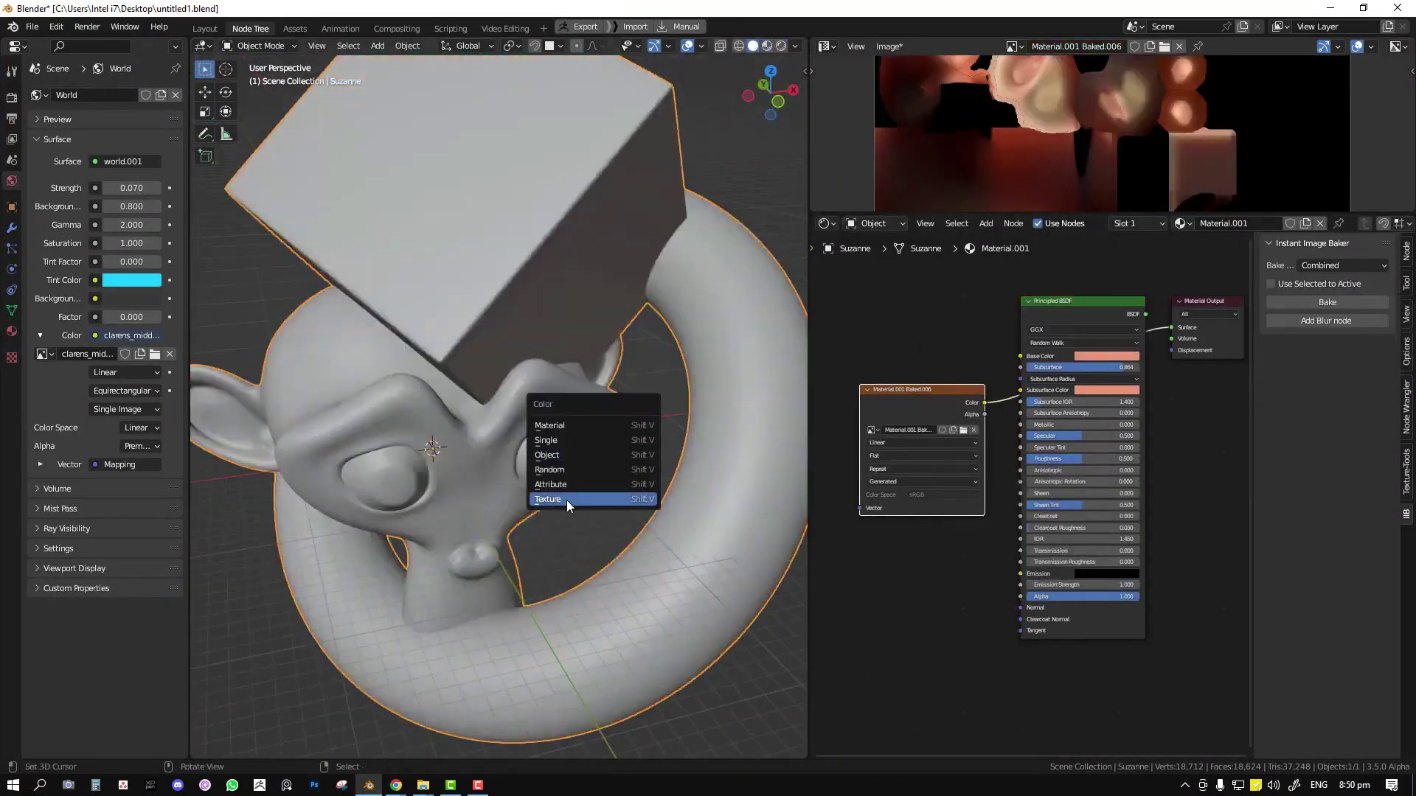
pyautogui.click(567, 499)
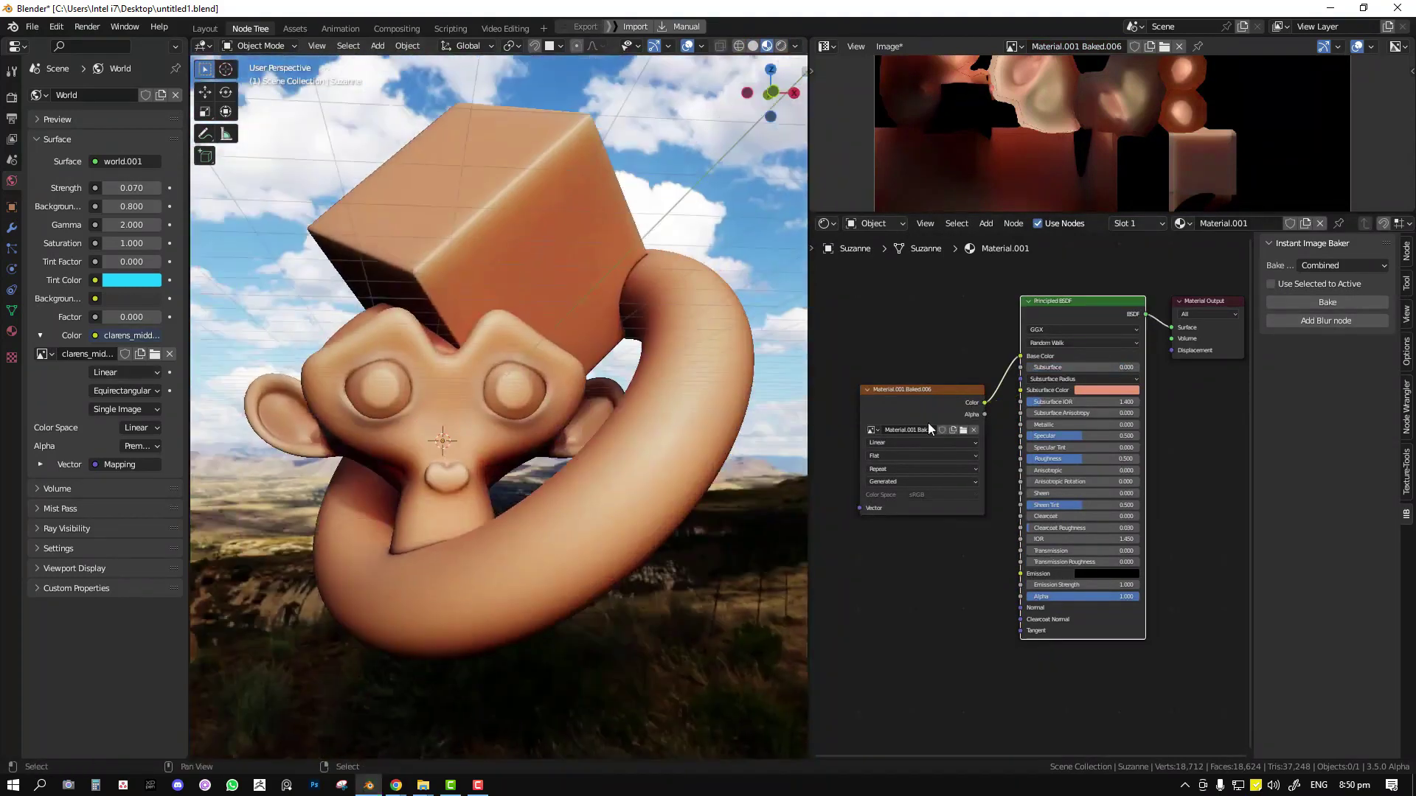
# Add a new image texture node and start an Emit bake of the woven material.
pyautogui.hotkey('shift', 'a')
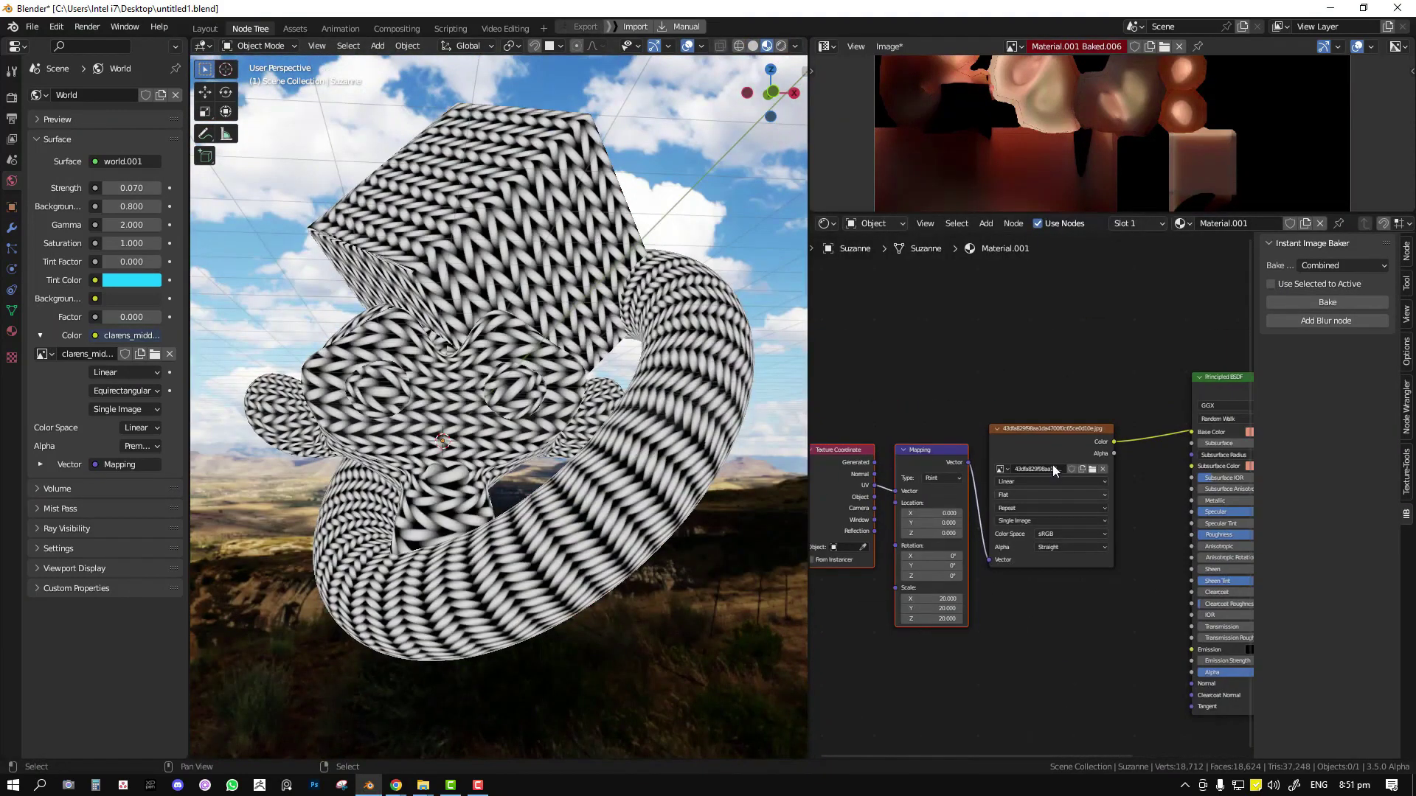
pyautogui.moveTo(1052, 465); pyautogui.dragTo(982, 593)
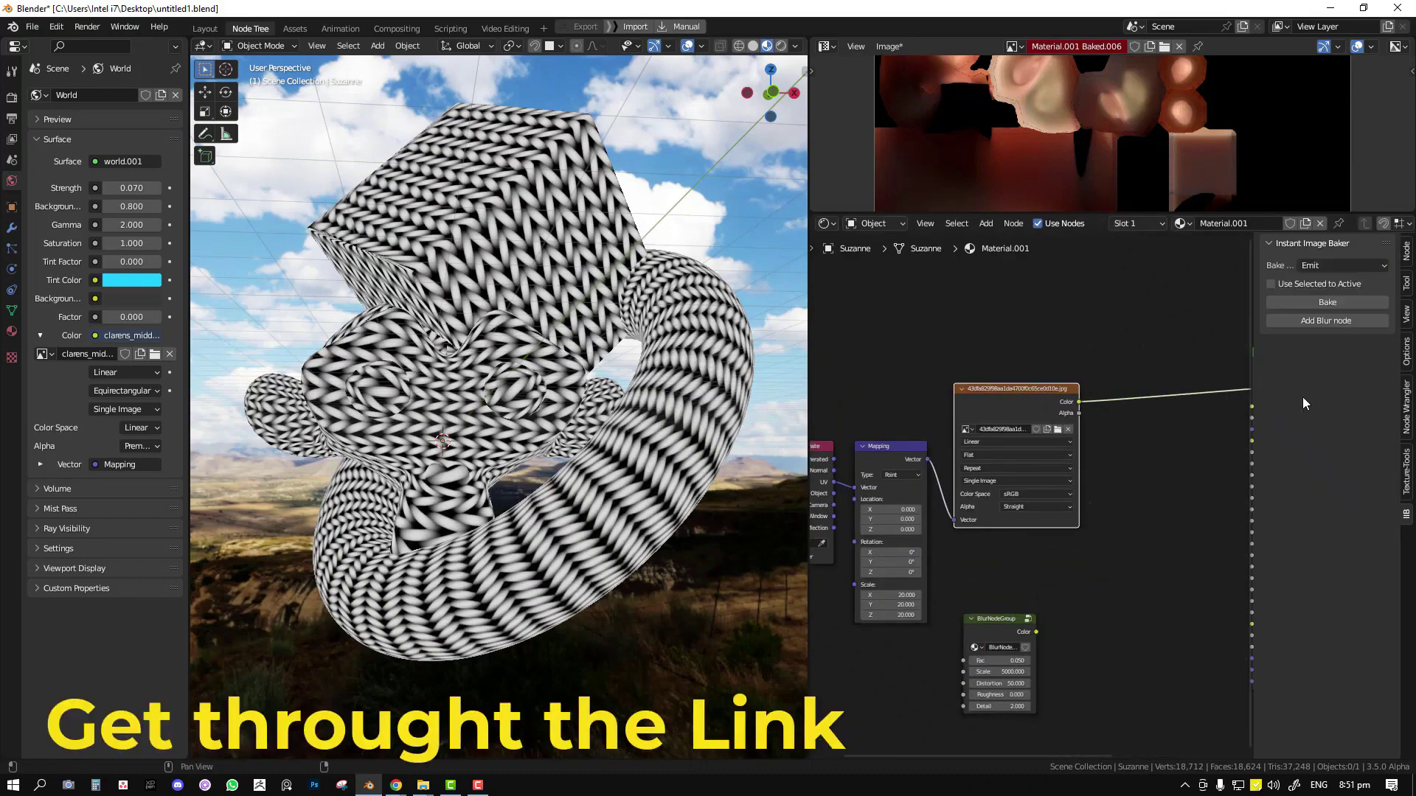
pyautogui.click(1328, 303)
pyautogui.moveTo(1118, 478); pyautogui.dragTo(1027, 465, button='middle')
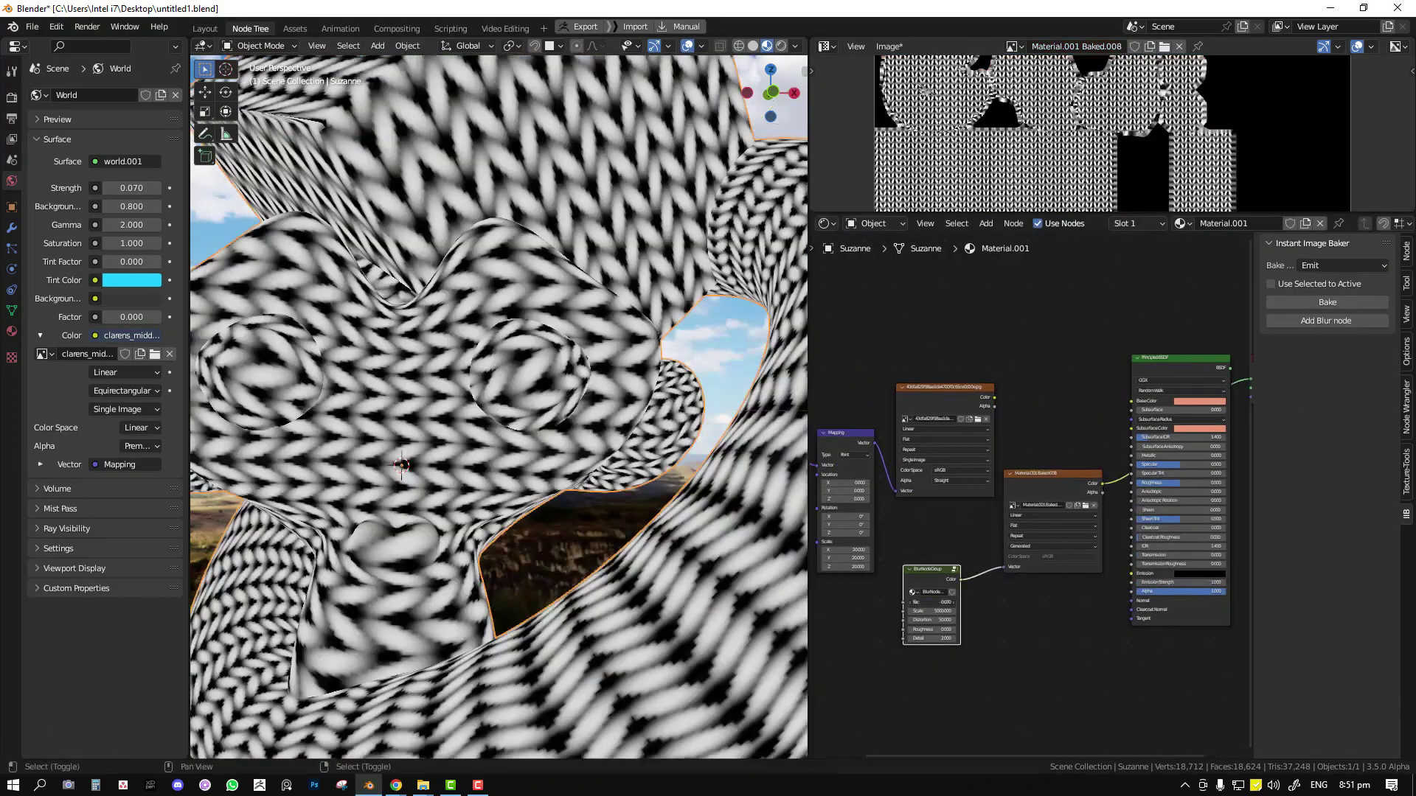
# Set the blur node's first value to 0.002.
pyautogui.scroll(3, 1033, 516)
pyautogui.doubleClick(933, 614)
pyautogui.write('.002')
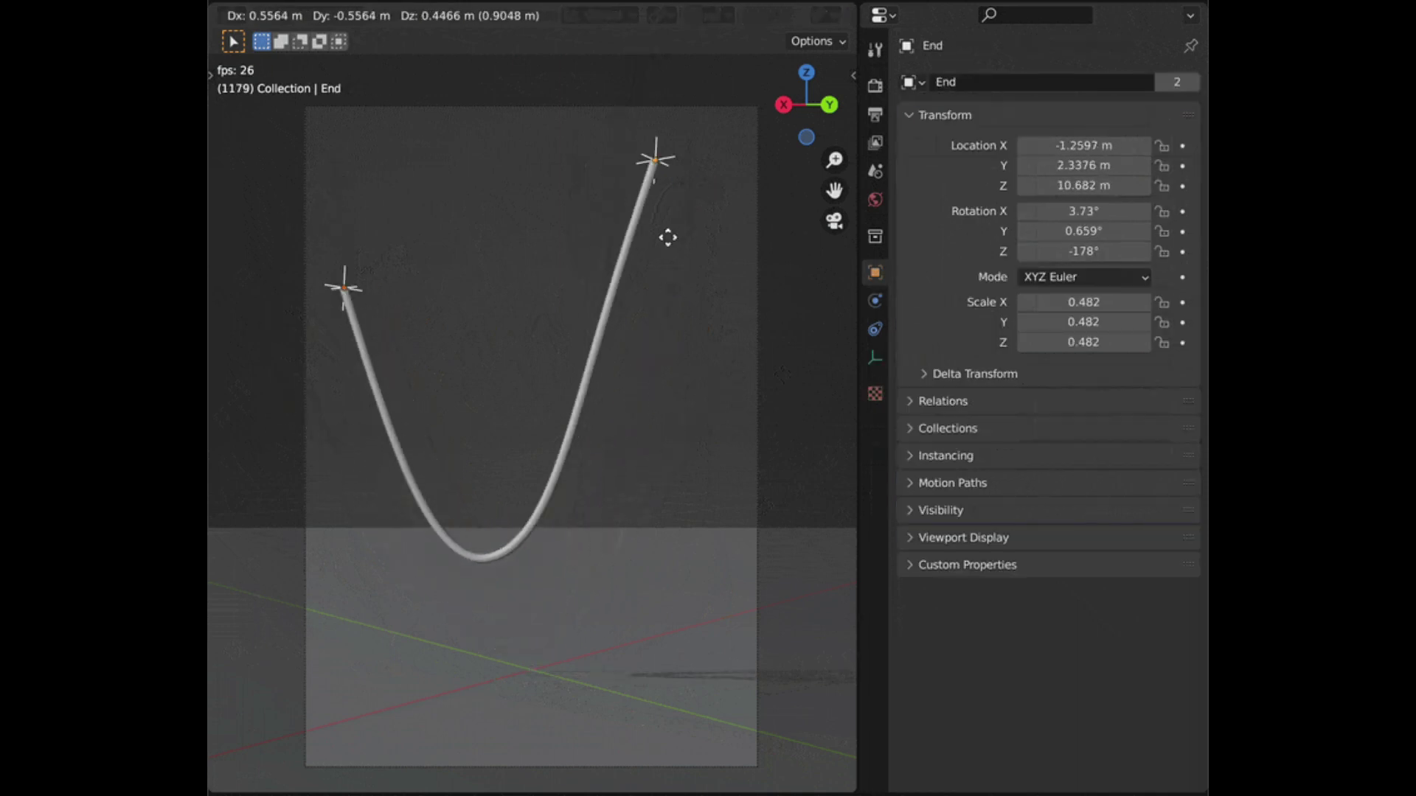
# Reposition the End empty, rotate it about the Z axis, then move it to a new spot.
pyautogui.click(683, 225)
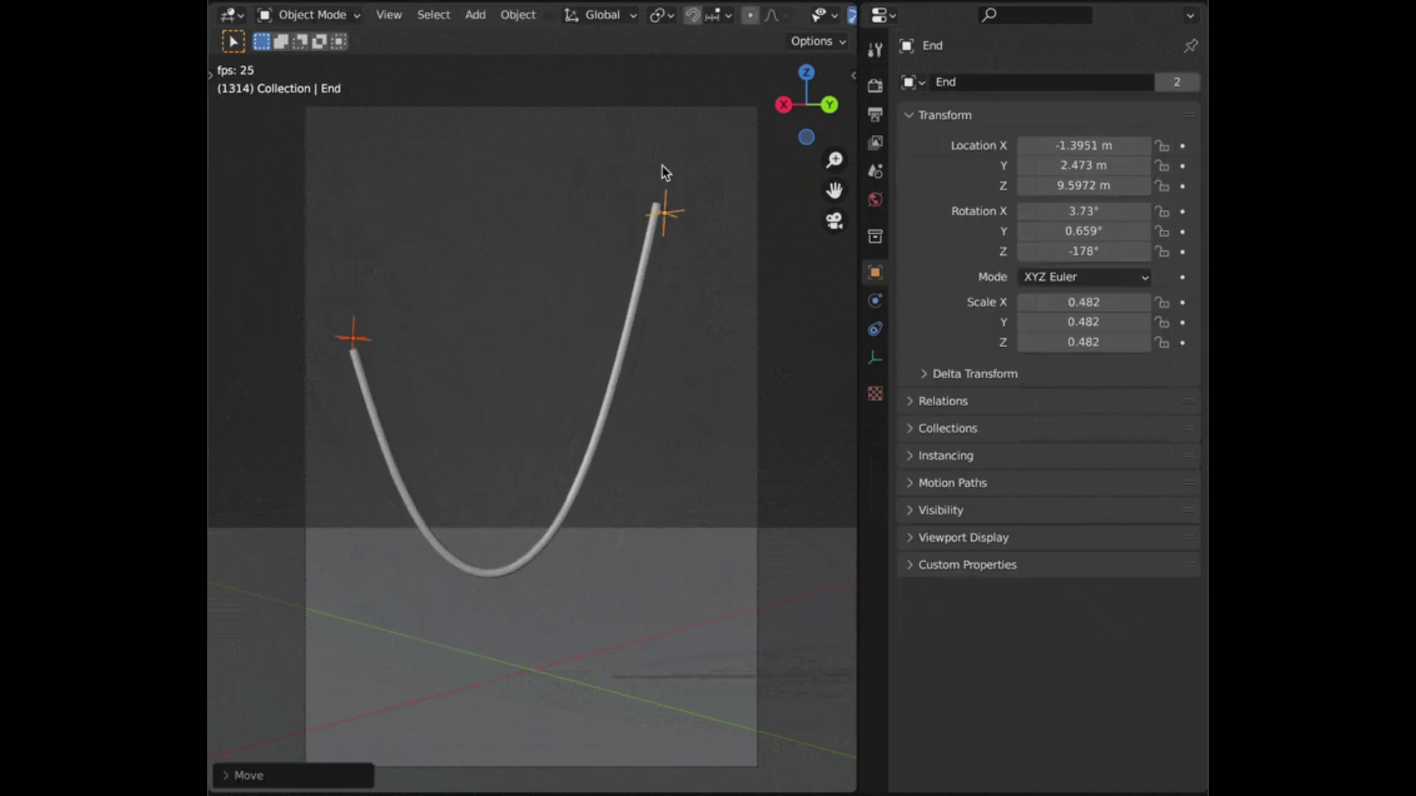
pyautogui.rightClick(708, 418)
pyautogui.press('r')
pyautogui.press('z')
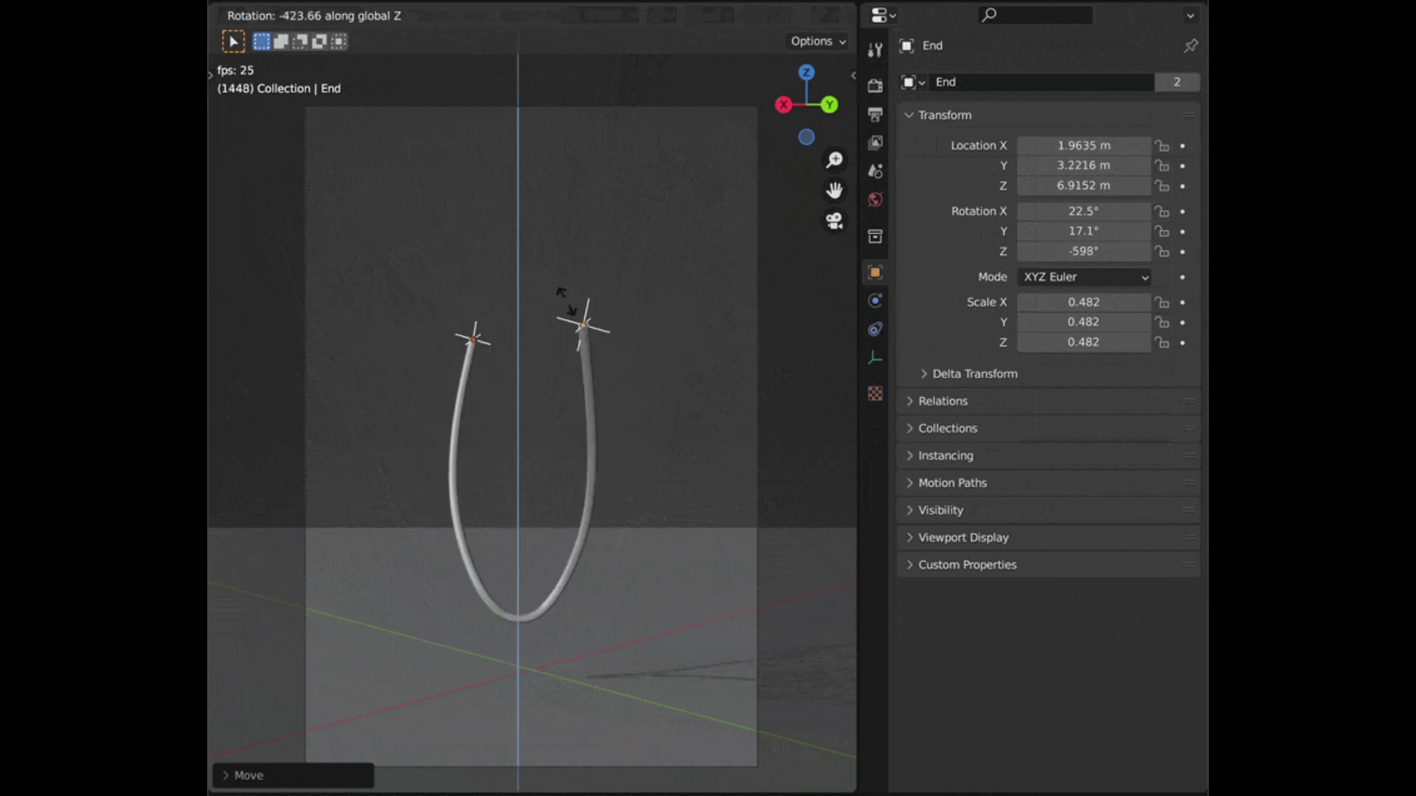
pyautogui.click(673, 386)
pyautogui.press('g')
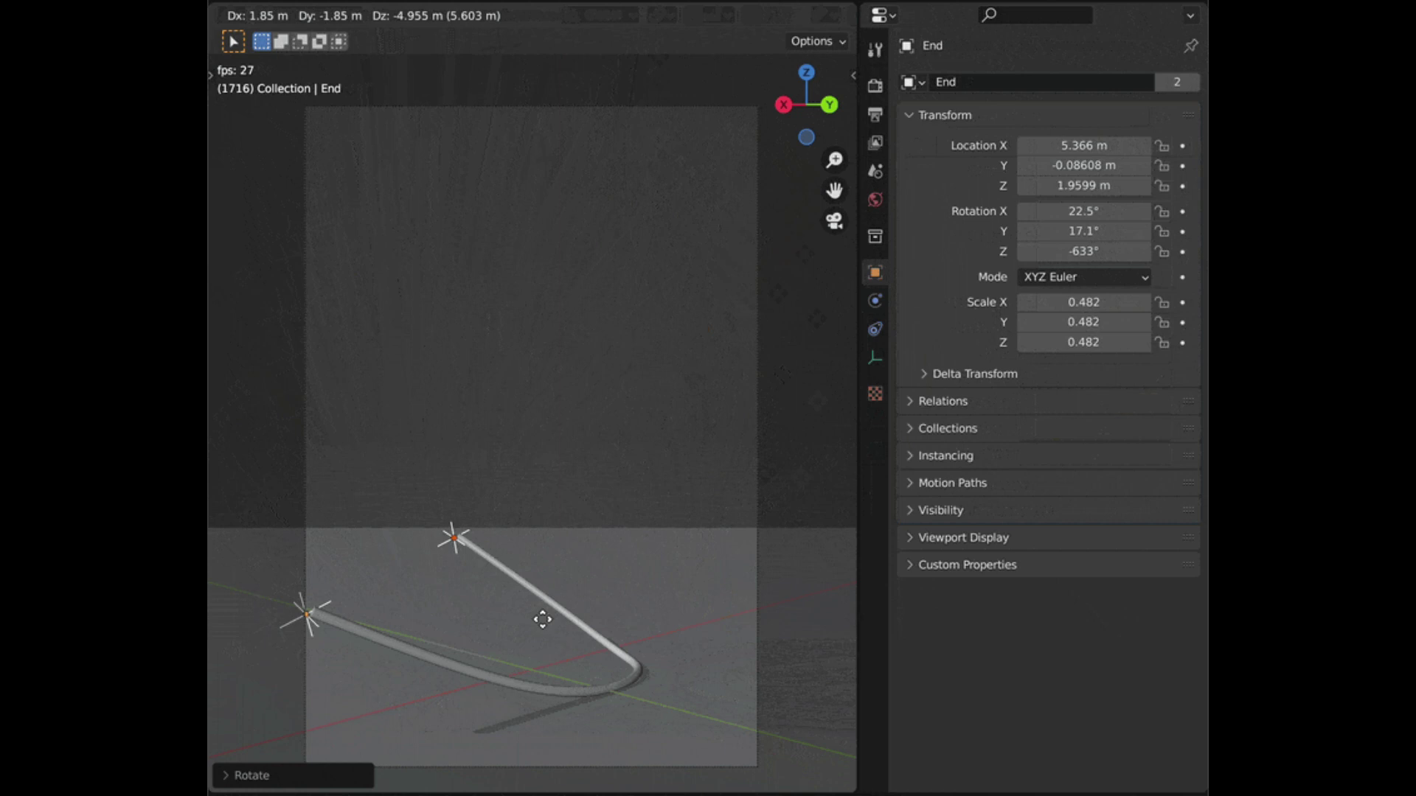
pyautogui.click(689, 410)
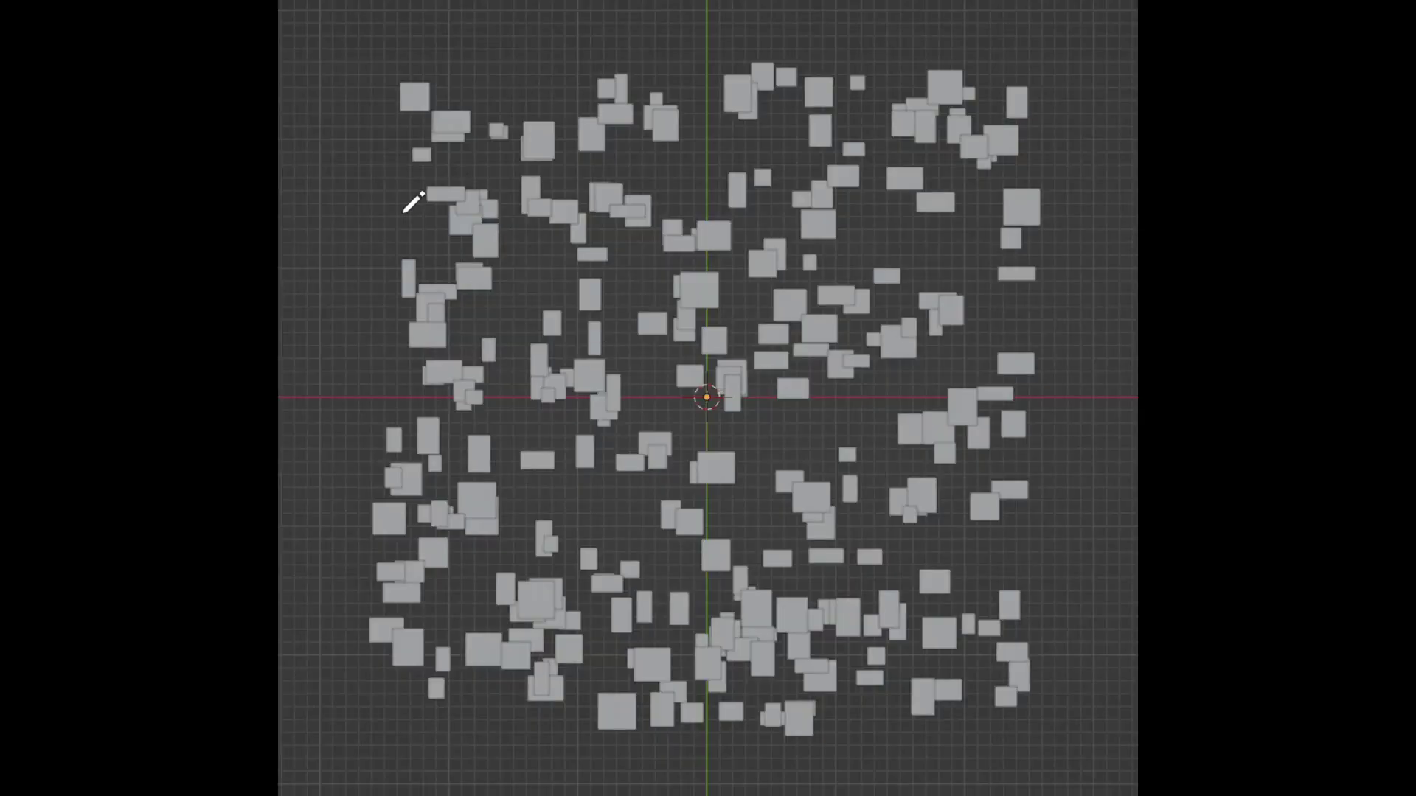
# Draw an S-shaped road curve across the city, view it from above, then delete it.
pyautogui.moveTo(722, 315); pyautogui.dragTo(1123, 500)
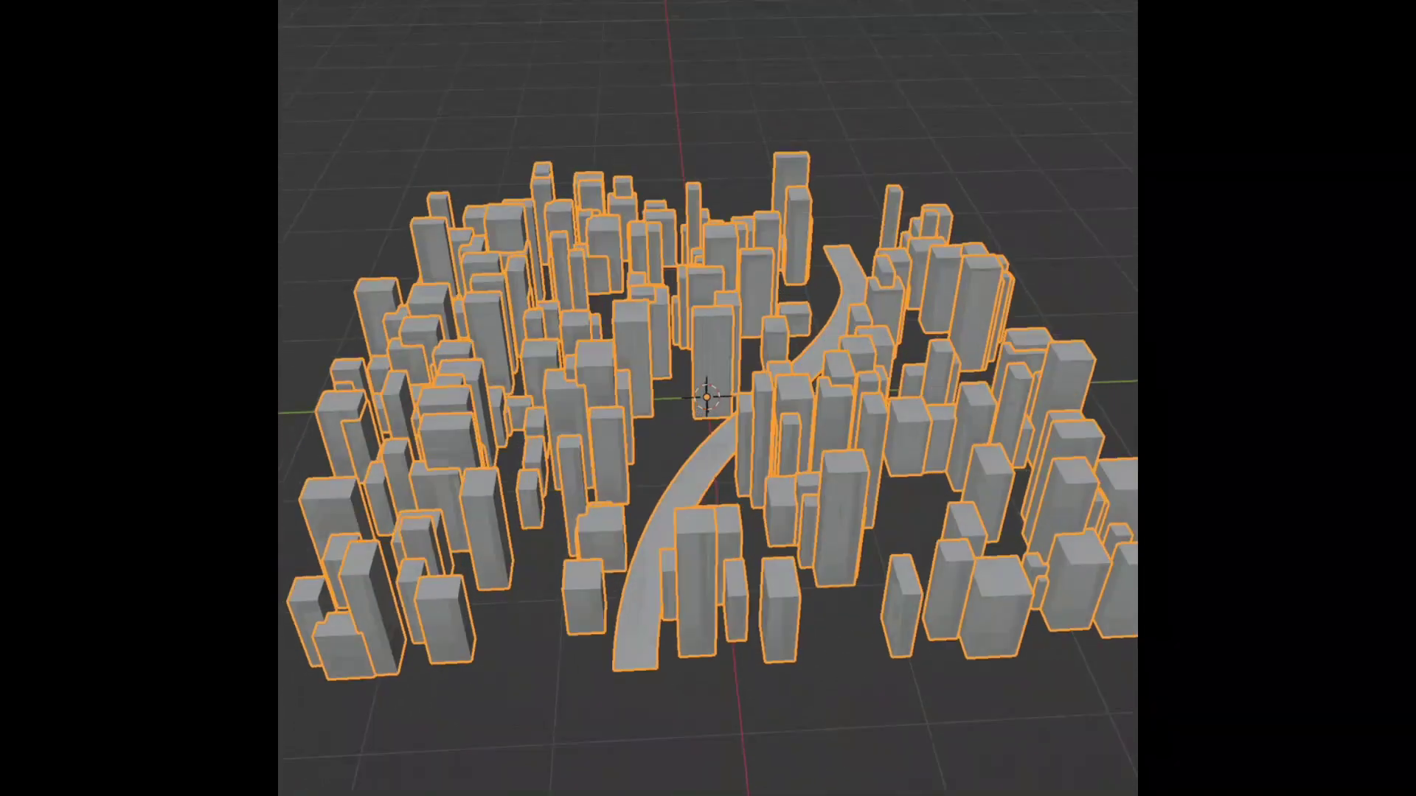
pyautogui.moveTo(708, 399); pyautogui.dragTo(708, 561, button='middle')
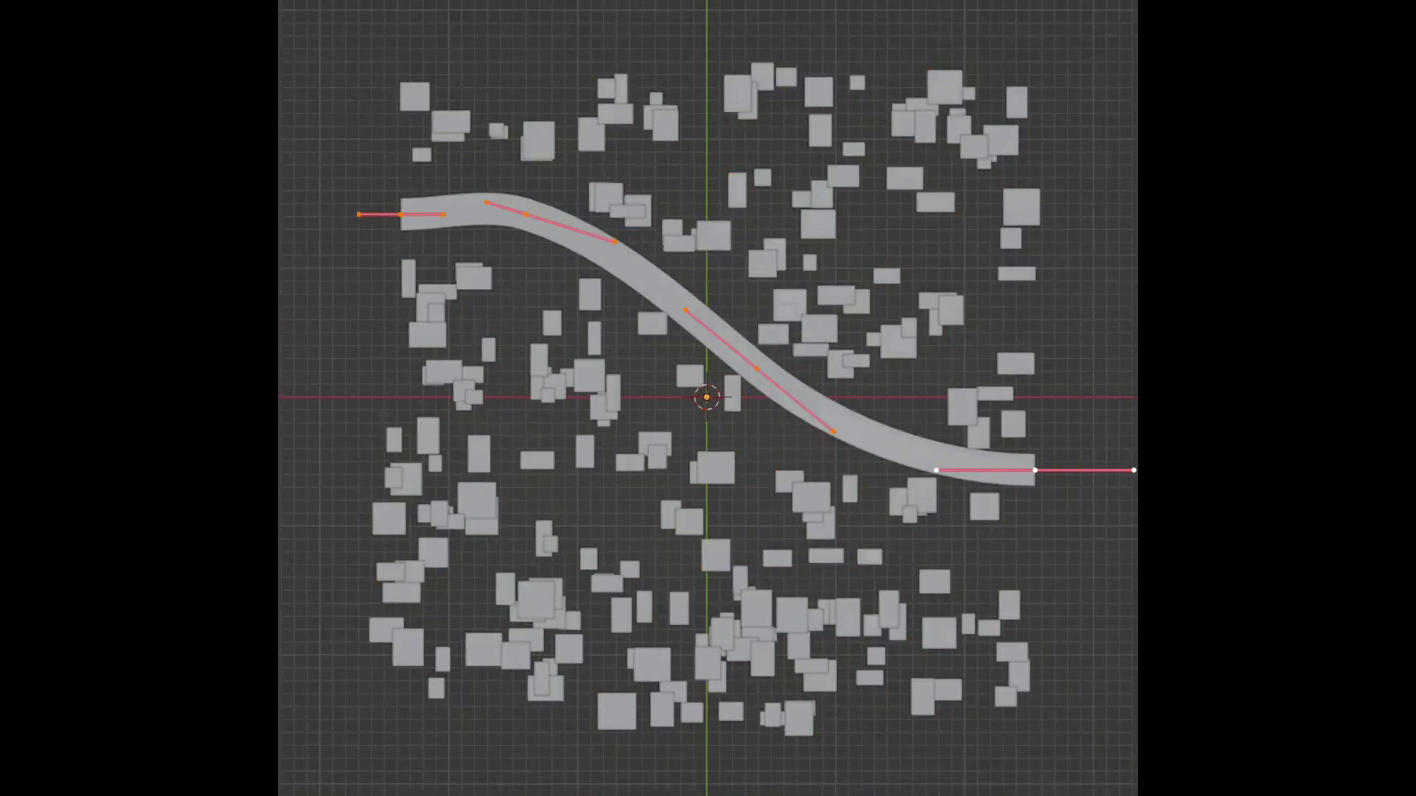
pyautogui.press('x')
pyautogui.click(1065, 266)
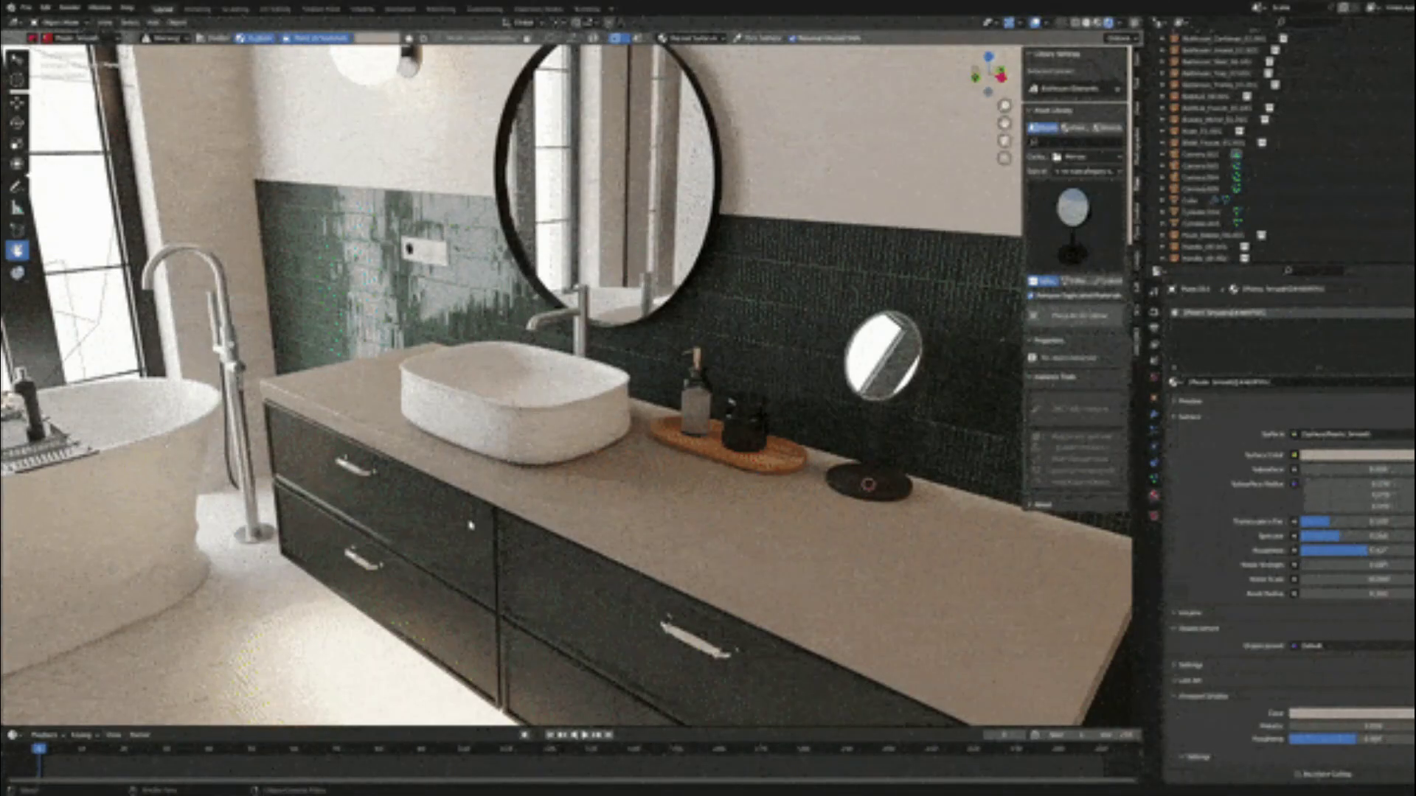
# Open the colour picker for the moai's material colour.
pyautogui.click(1099, 405)
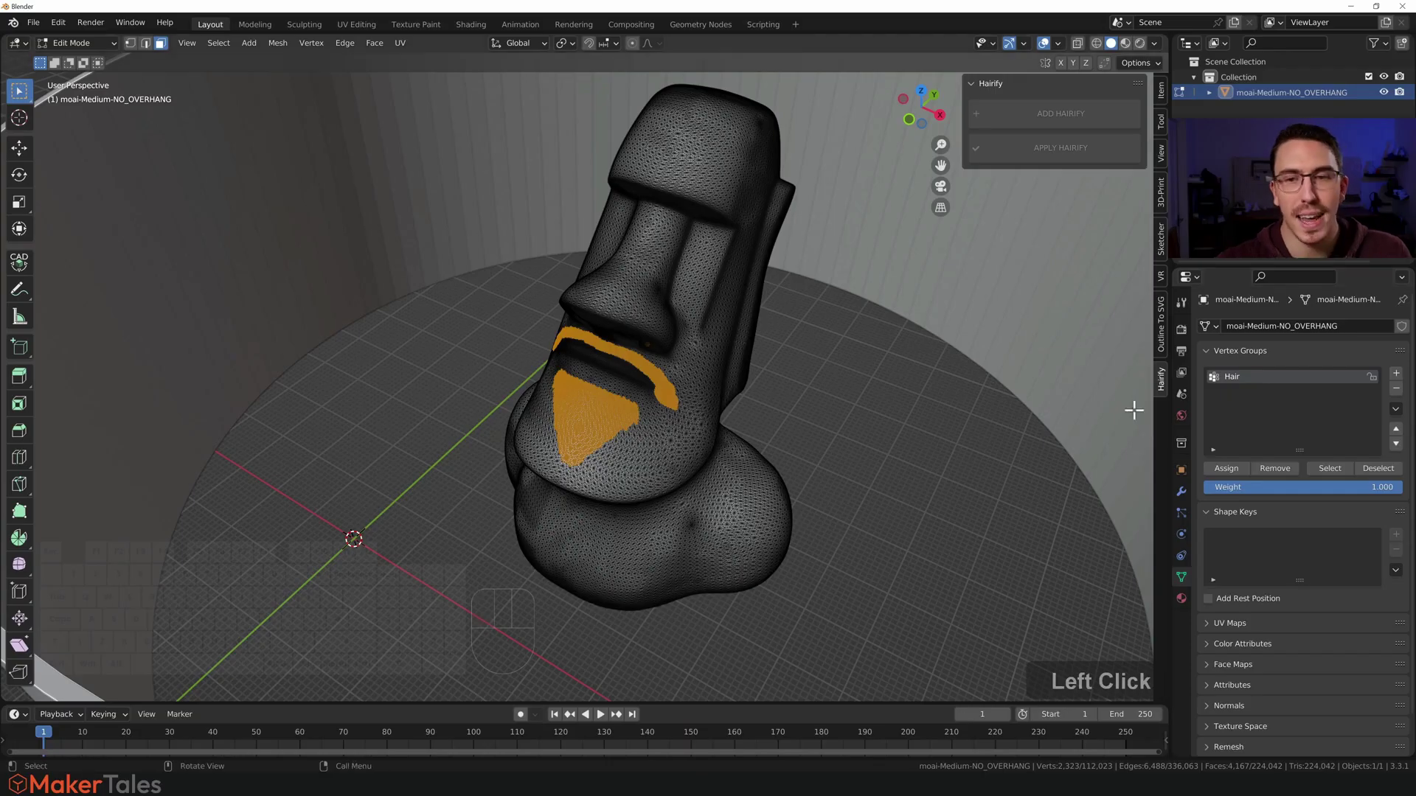
# Generate Hairify strands from the selected chin faces and view the result in Object Mode.
pyautogui.click(1226, 468)
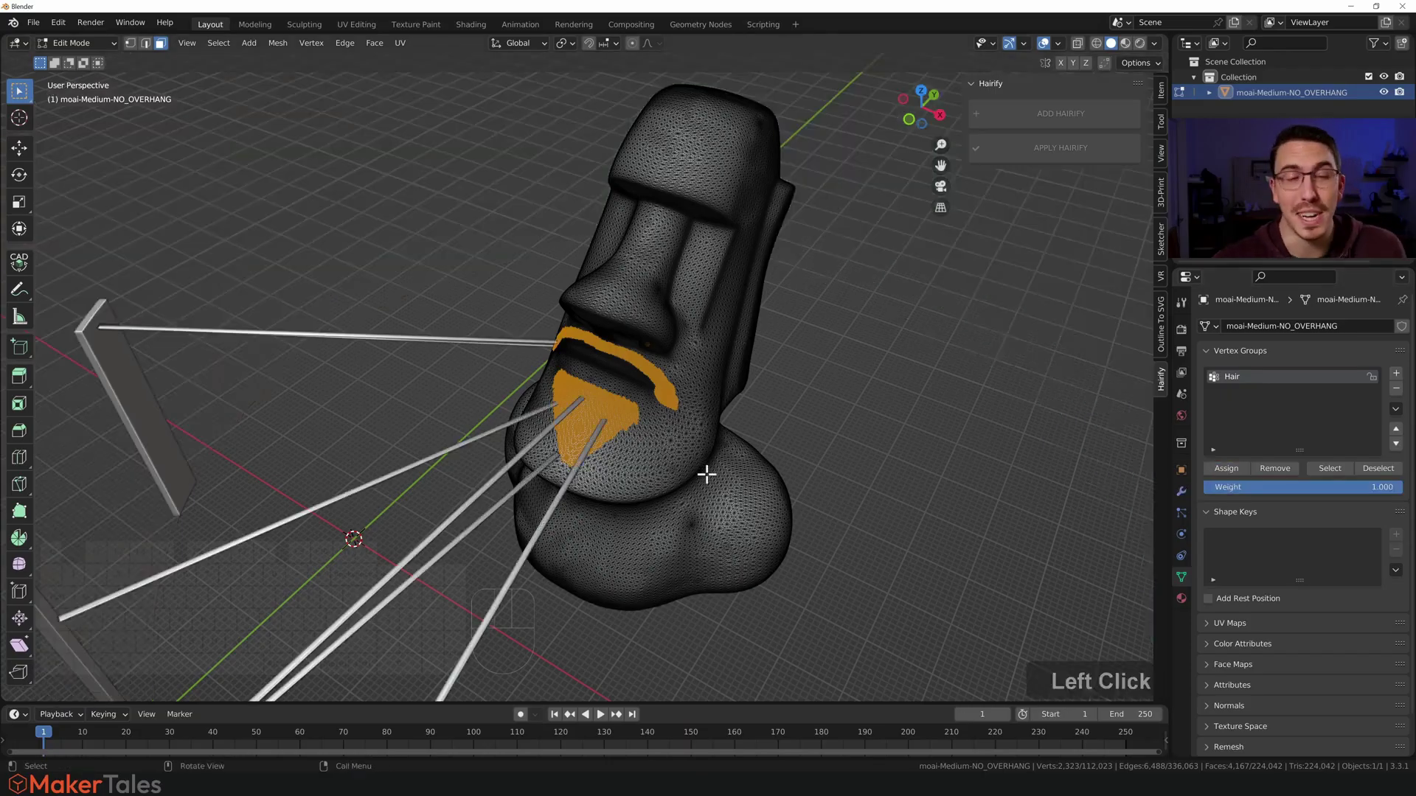
pyautogui.scroll(-3, 651, 437)
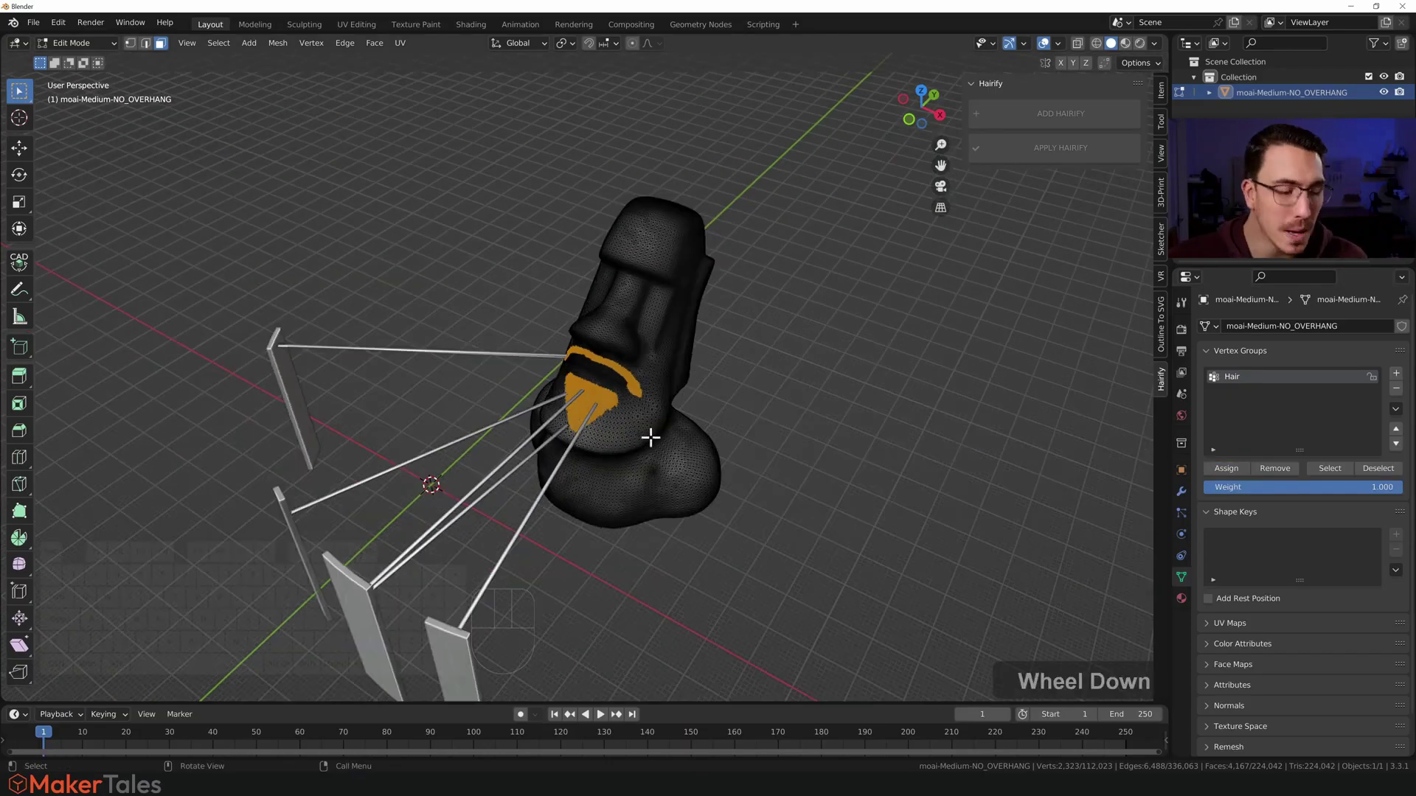
pyautogui.scroll(2, 680, 383)
pyautogui.press('Tab')
pyautogui.moveTo(799, 452); pyautogui.dragTo(1166, 484, button='middle')
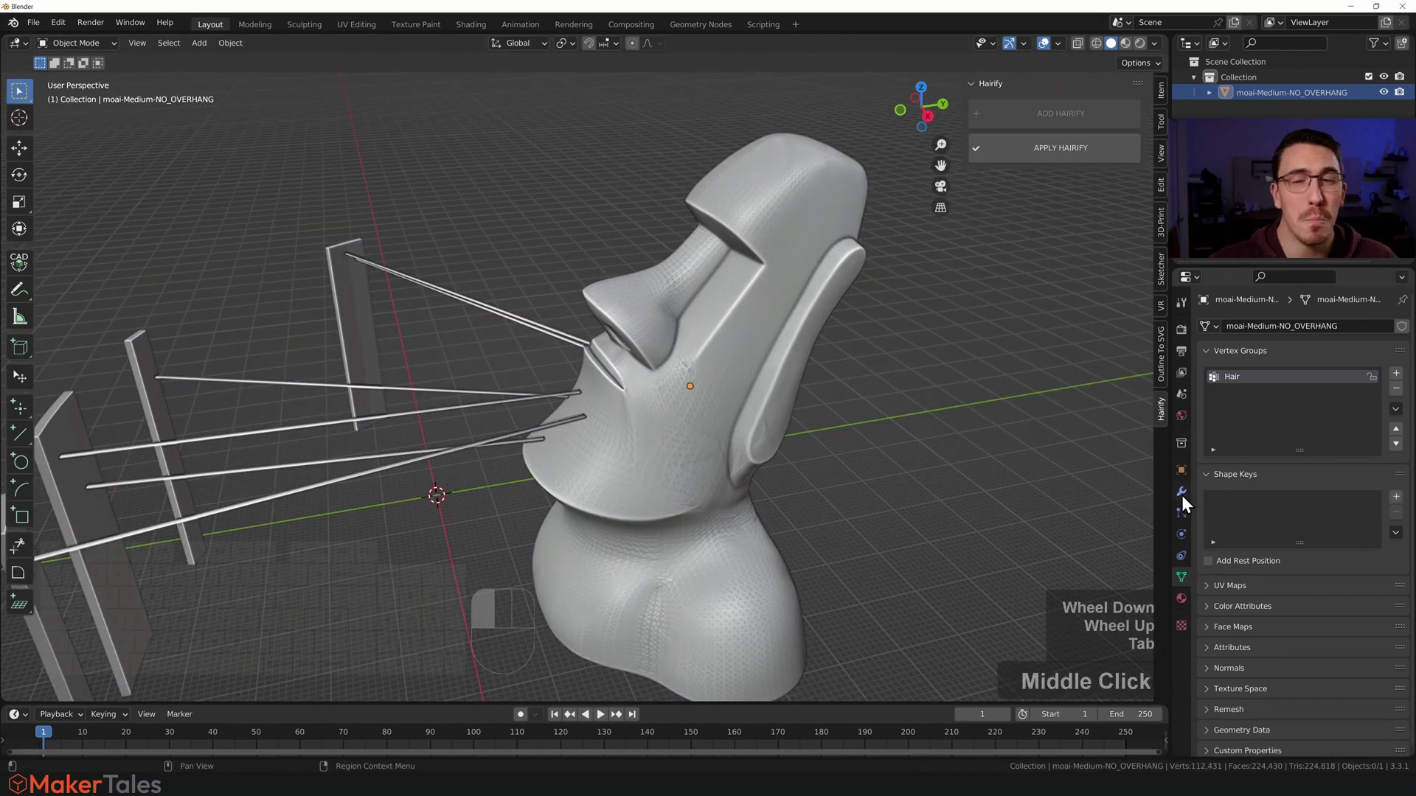
# Set the Hairify modifier to Hair Length 0.4, Hair Width 0.4 and Spread Density 10.
pyautogui.click(1182, 492)
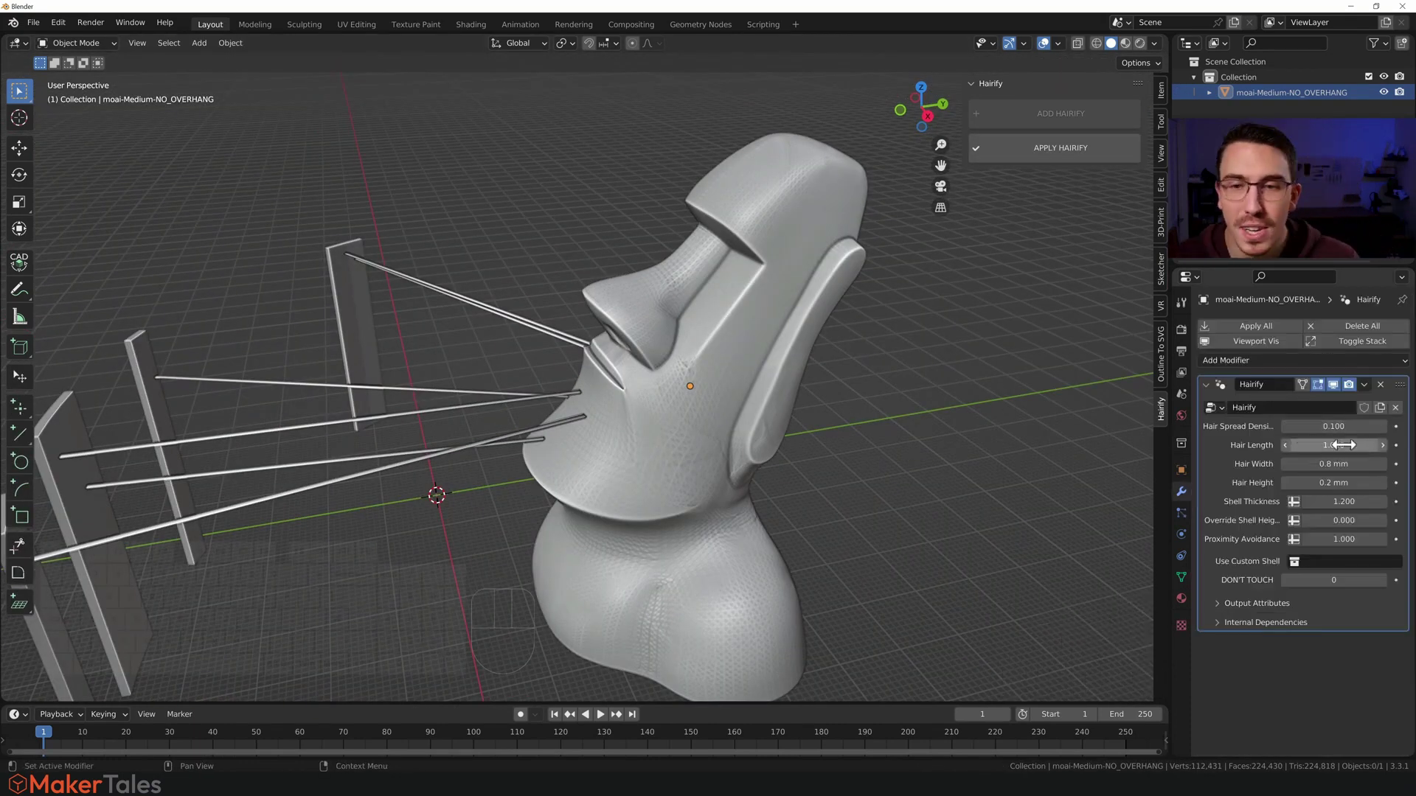
pyautogui.write('.4')
pyautogui.press('Return')
pyautogui.moveTo(674, 426); pyautogui.dragTo(1223, 488, button='middle')
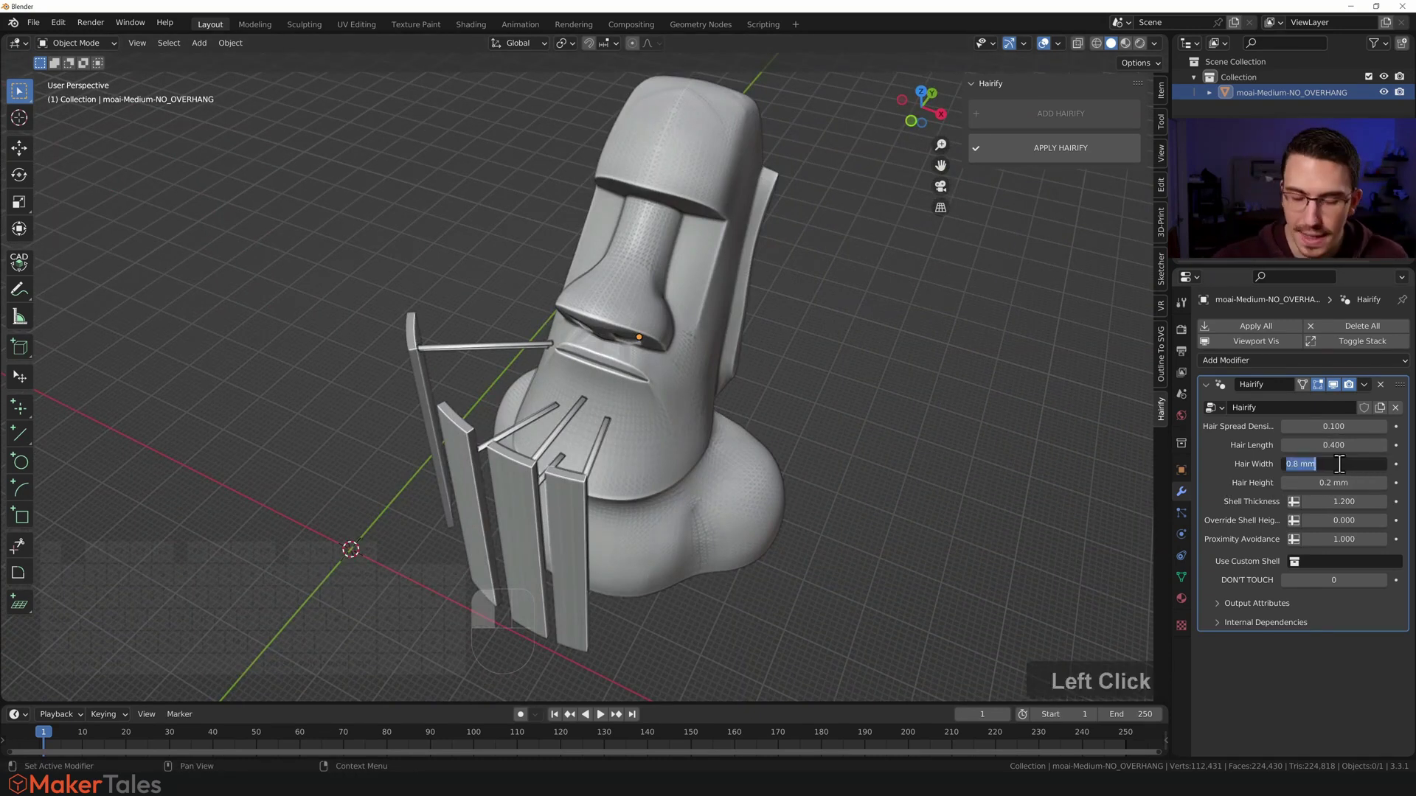
pyautogui.press('Return')
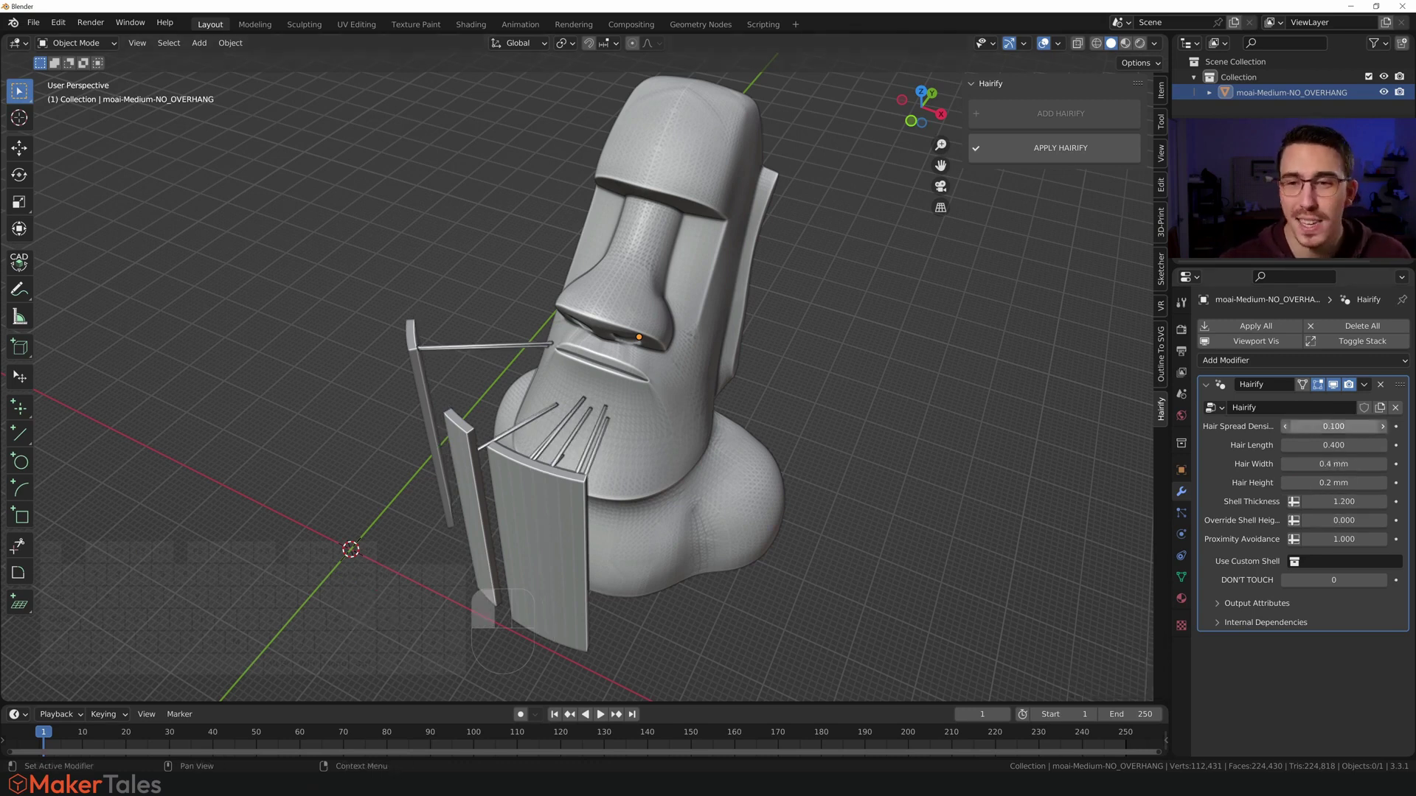
pyautogui.click(1344, 428)
pyautogui.write('10')
pyautogui.press('Return')
pyautogui.moveTo(725, 404); pyautogui.dragTo(498, 317, button='middle')
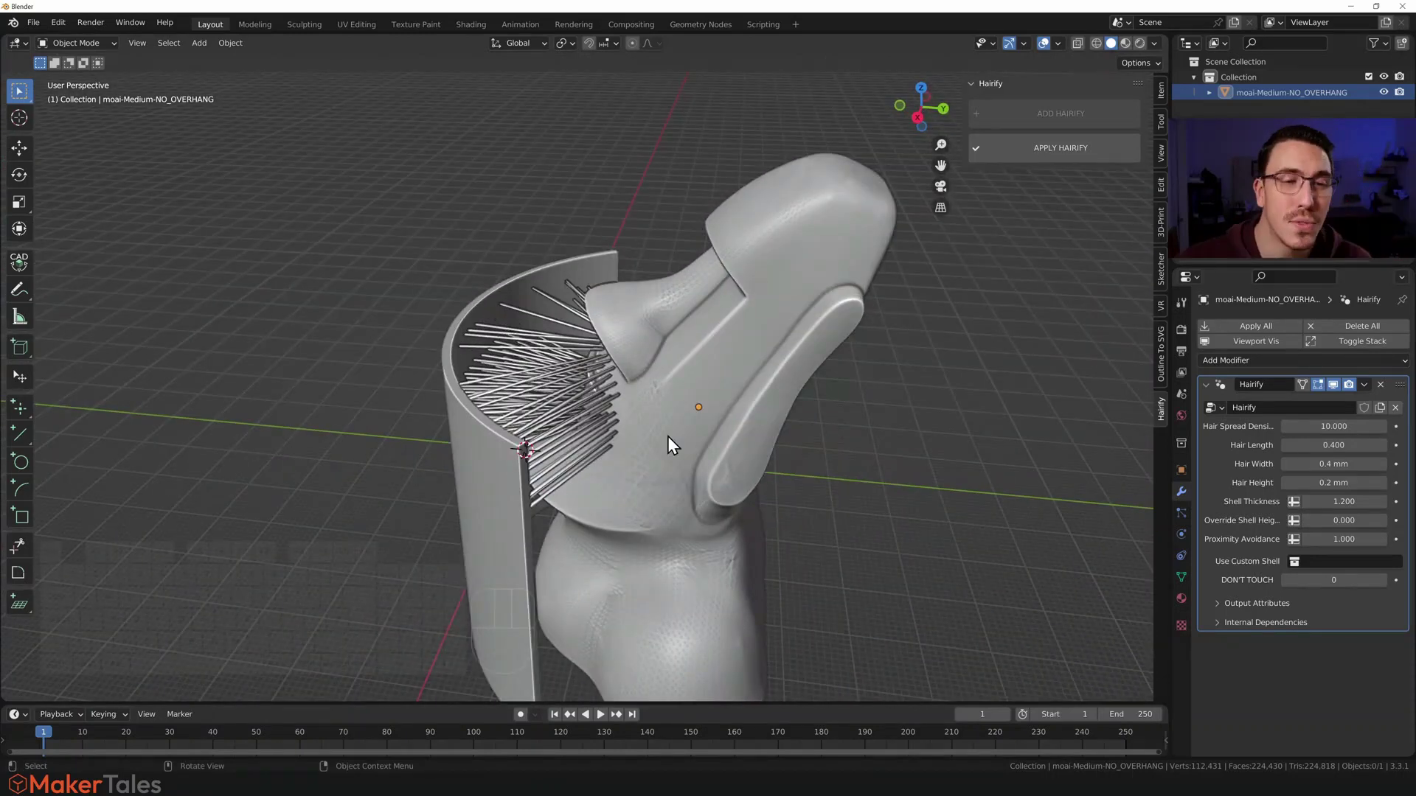
pyautogui.moveTo(728, 415); pyautogui.dragTo(577, 343, button='middle')
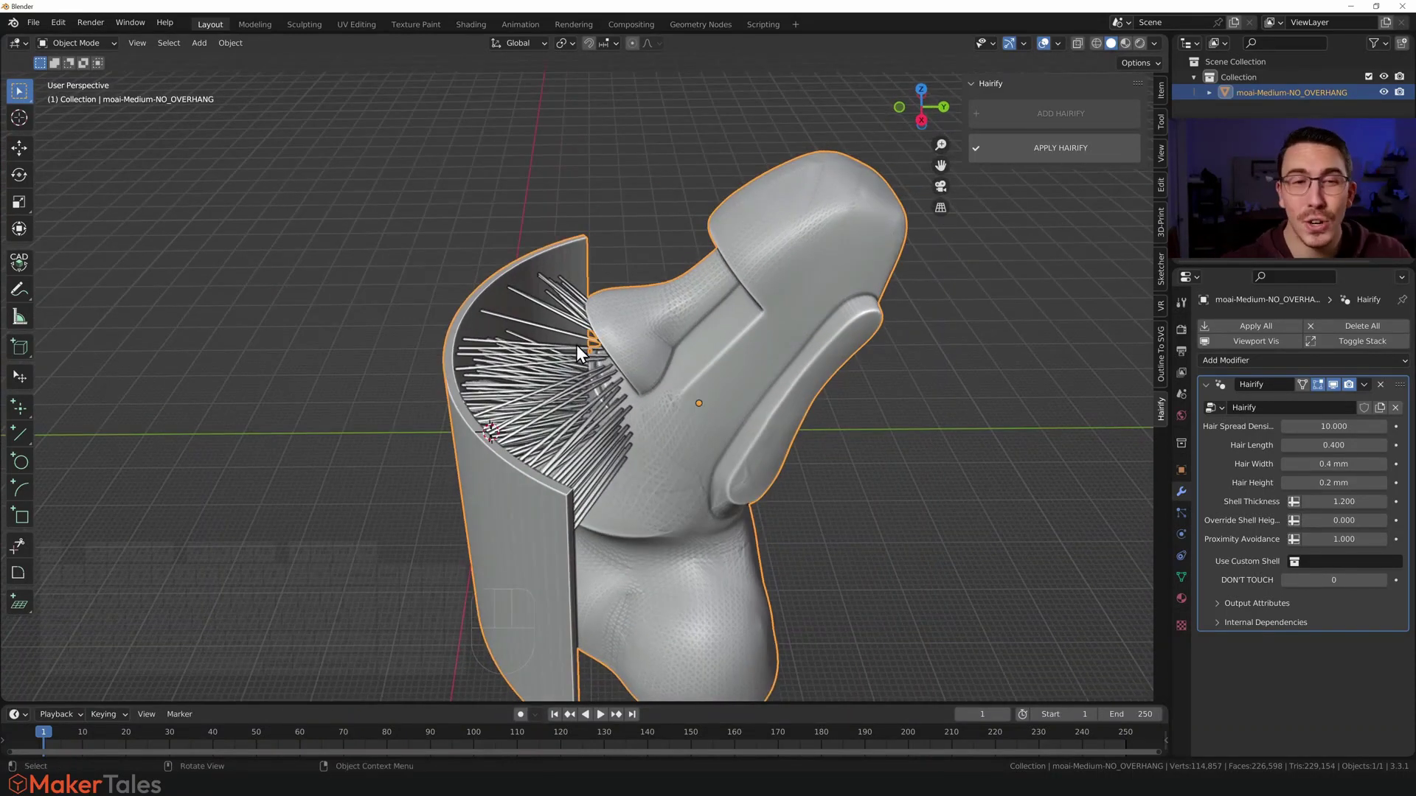
# Open the File > Export > STL window and close it without exporting.
pyautogui.click(33, 22)
pyautogui.moveTo(96, 244)
pyautogui.click(191, 368)
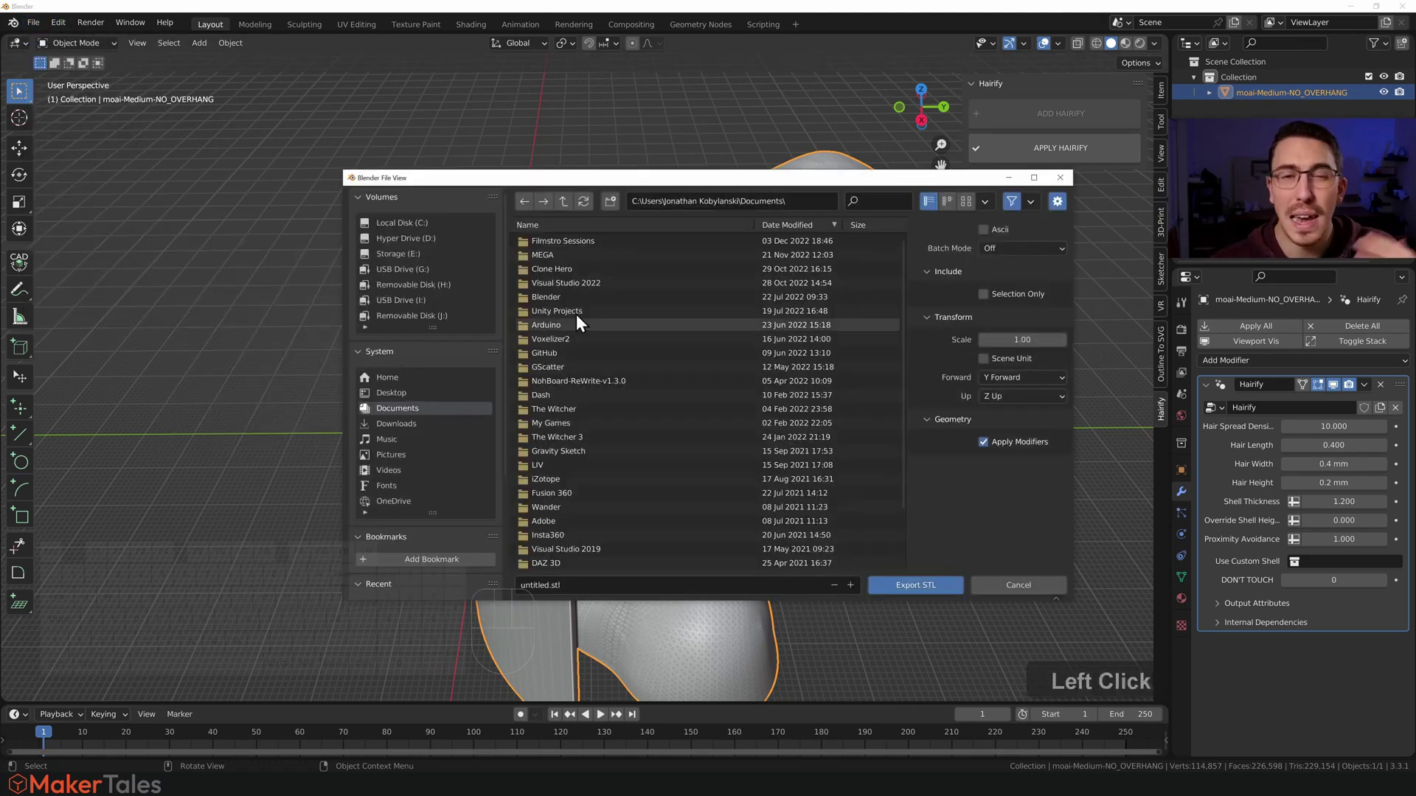
pyautogui.click(1060, 177)
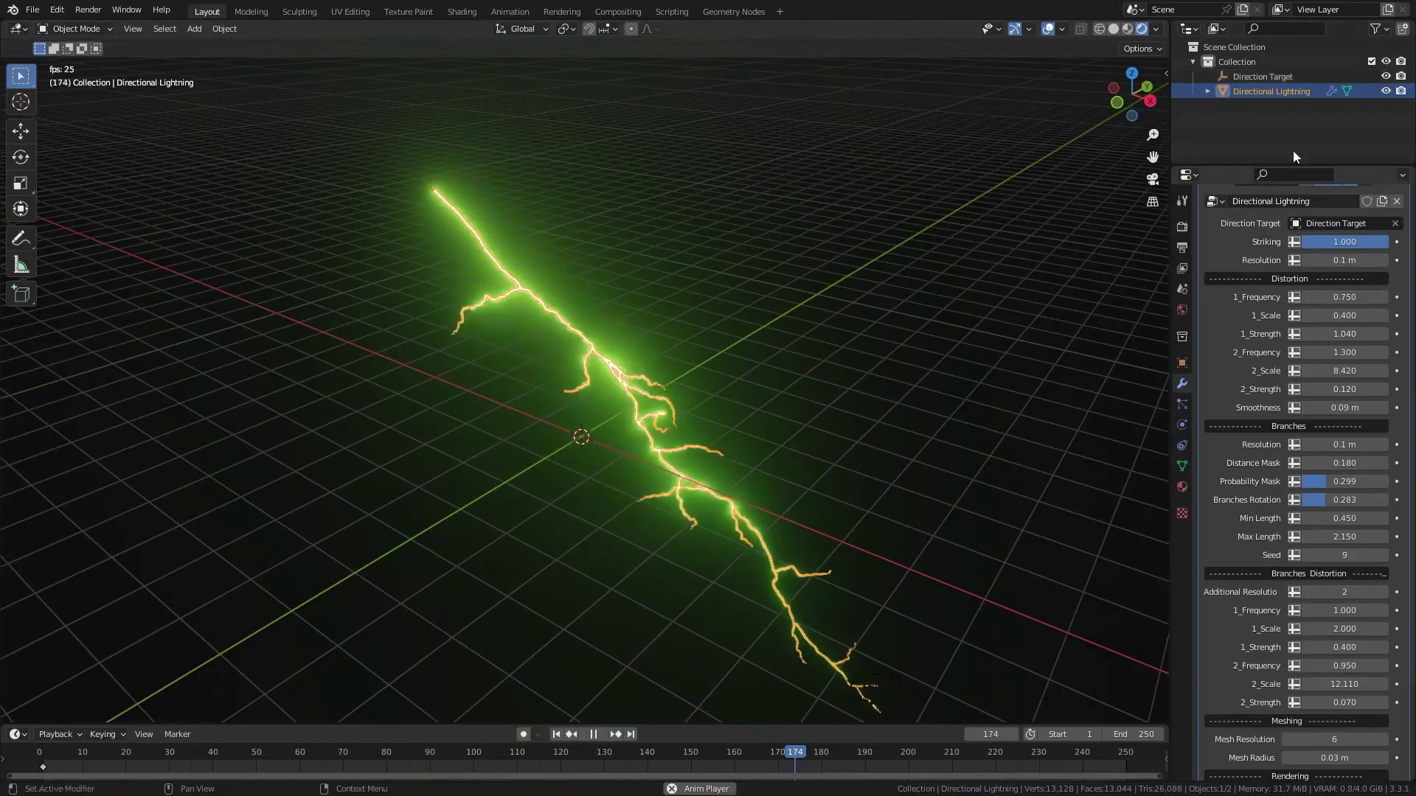
# Hide the viewport overlays and move the Direction Target to re-aim the lightning.
pyautogui.click(1048, 28)
pyautogui.press('g')
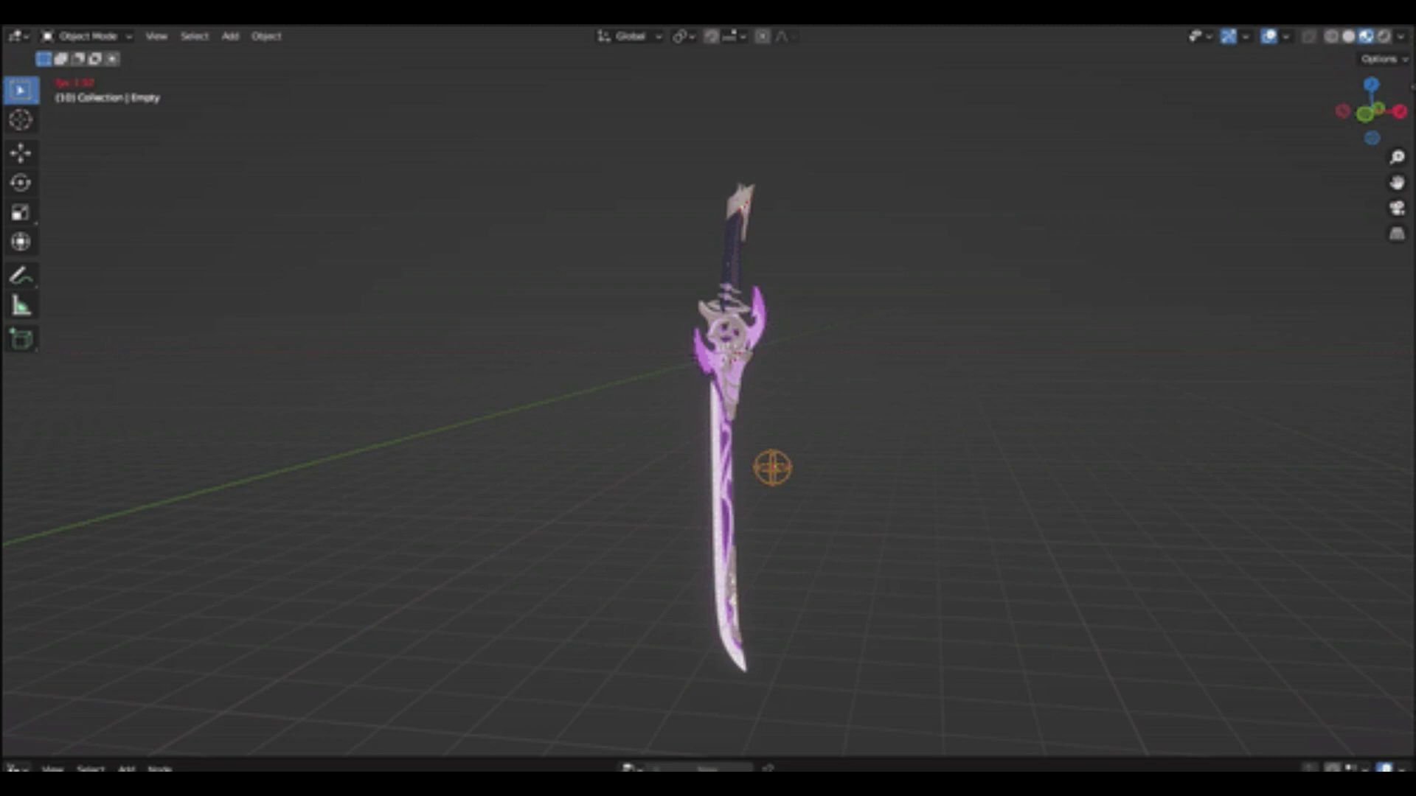
# Enlarge the effector empty over the plane, then try moving and rescaling it before cancelling.
pyautogui.press('s')
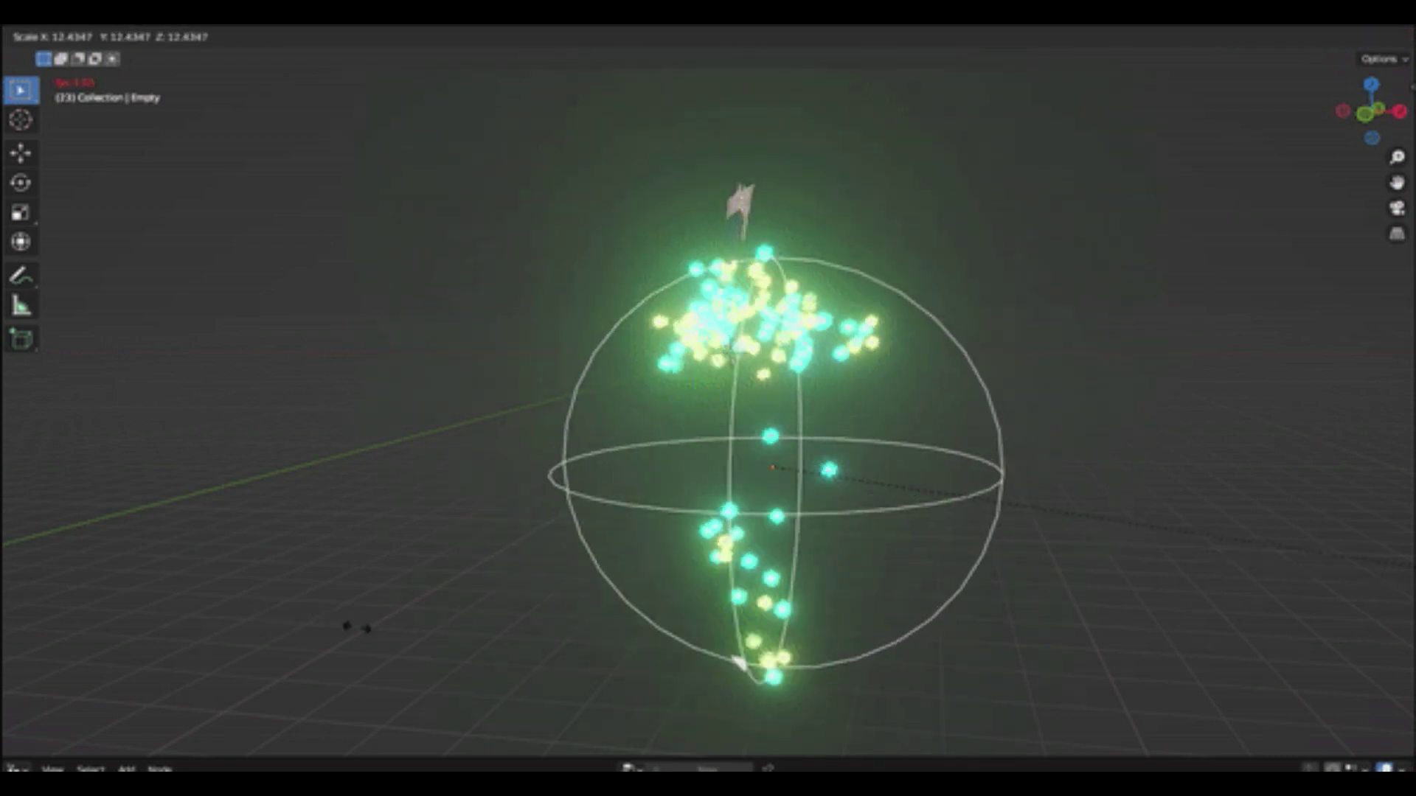
pyautogui.rightClick(750, 673)
pyautogui.press('s')
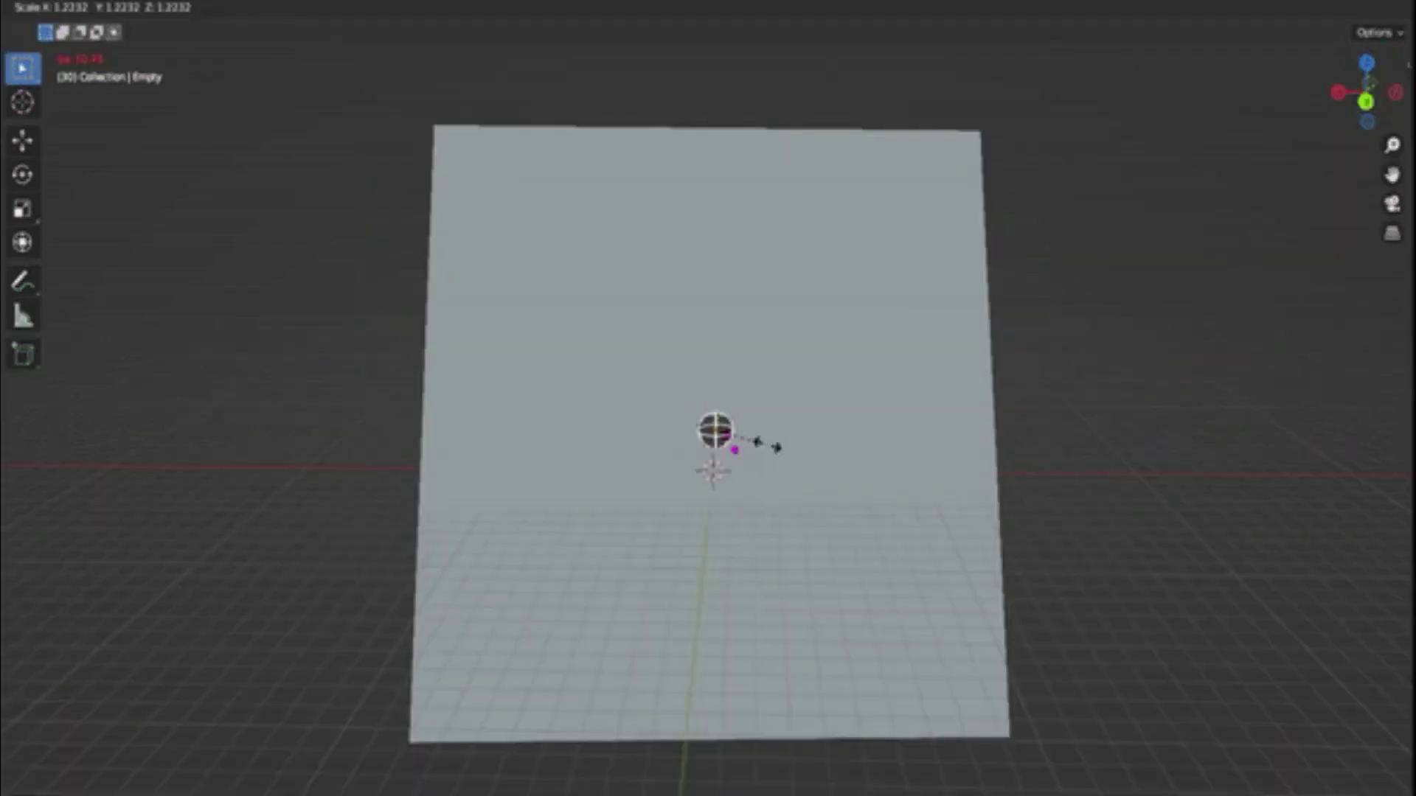
pyautogui.click(848, 471)
pyautogui.press('g')
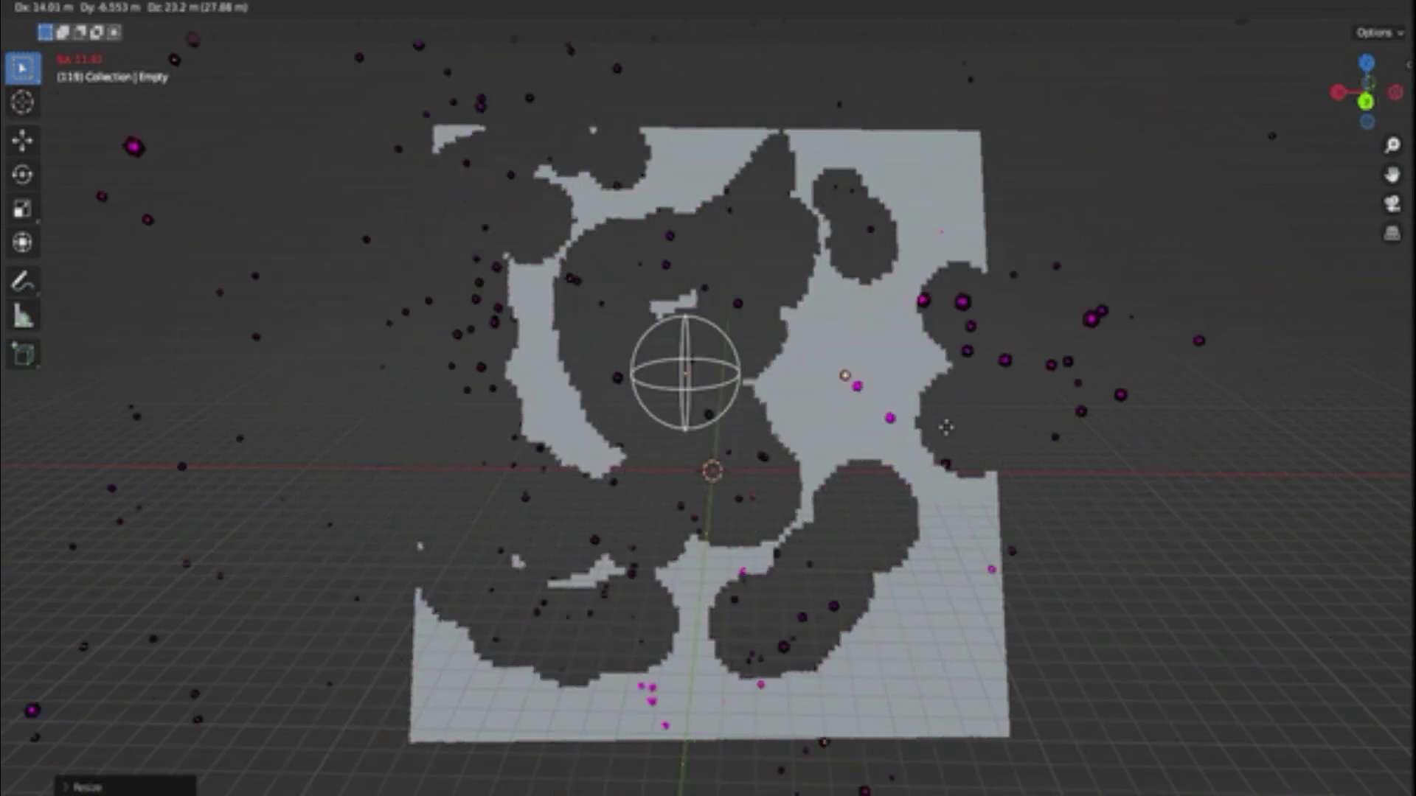
pyautogui.press('s')
pyautogui.rightClick(452, 641)
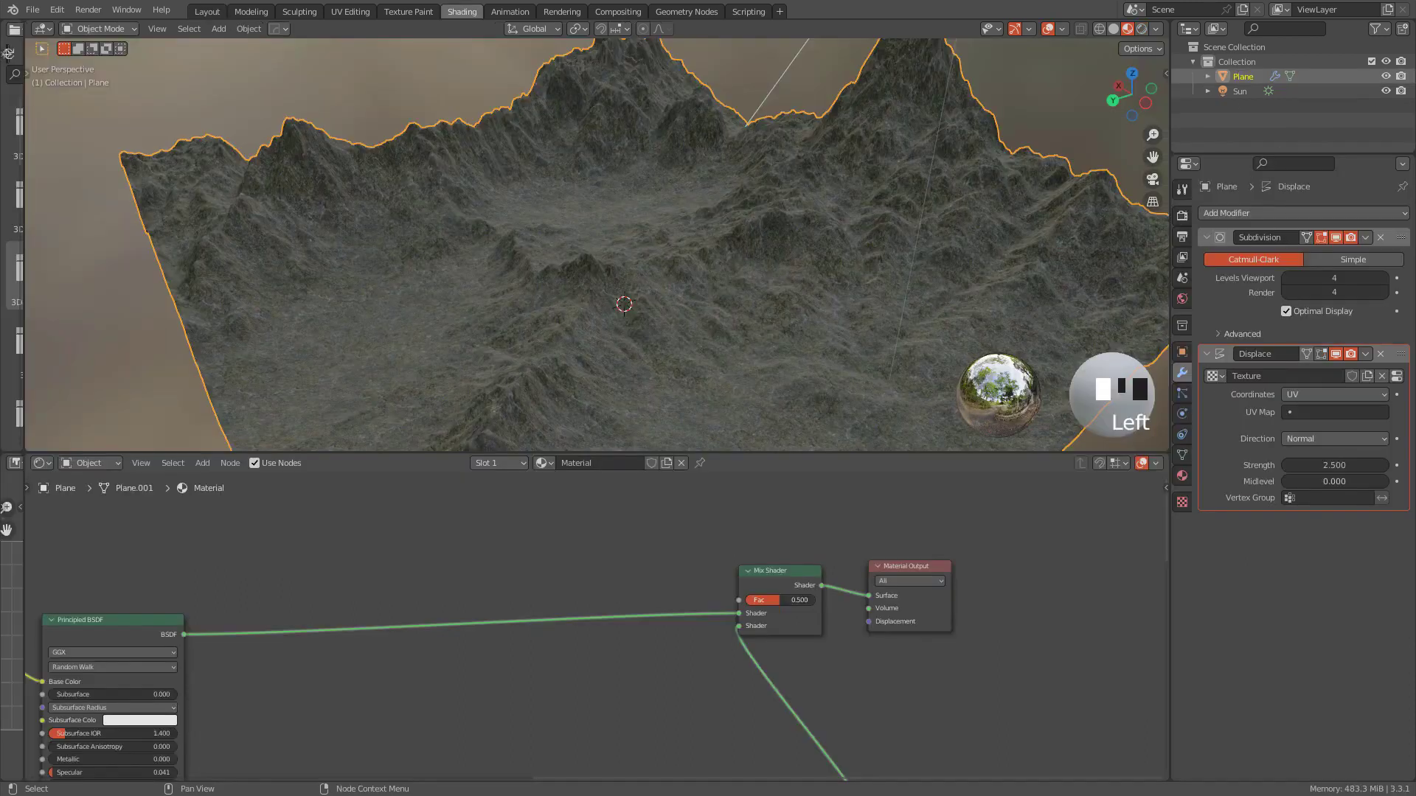
# Add an Image Texture node loading grass.png with Non-Color colour space.
pyautogui.hotkey('shift', 'a')
pyautogui.moveTo(489, 568)
pyautogui.click(598, 451)
pyautogui.click(483, 516)
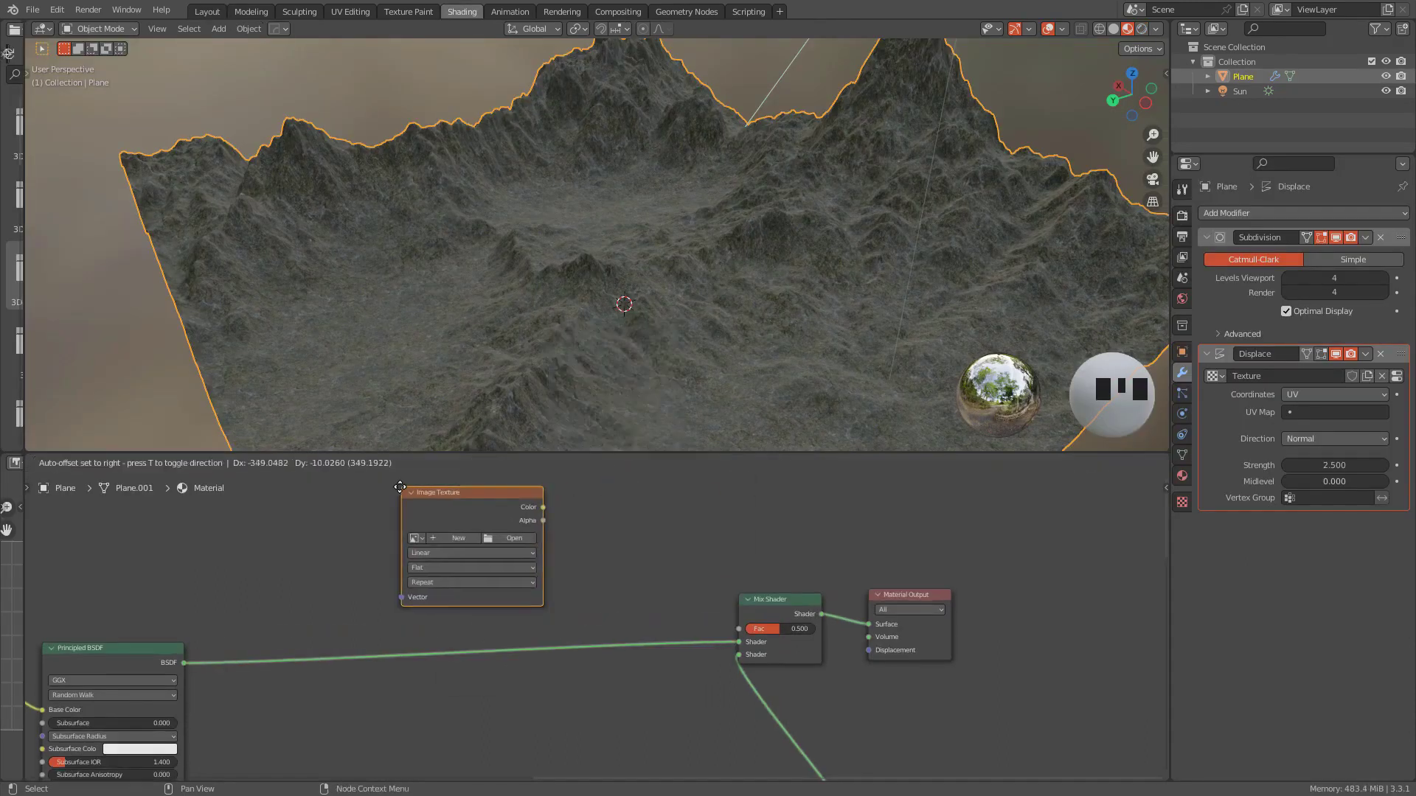
pyautogui.click(520, 588)
pyautogui.doubleClick(1000, 273)
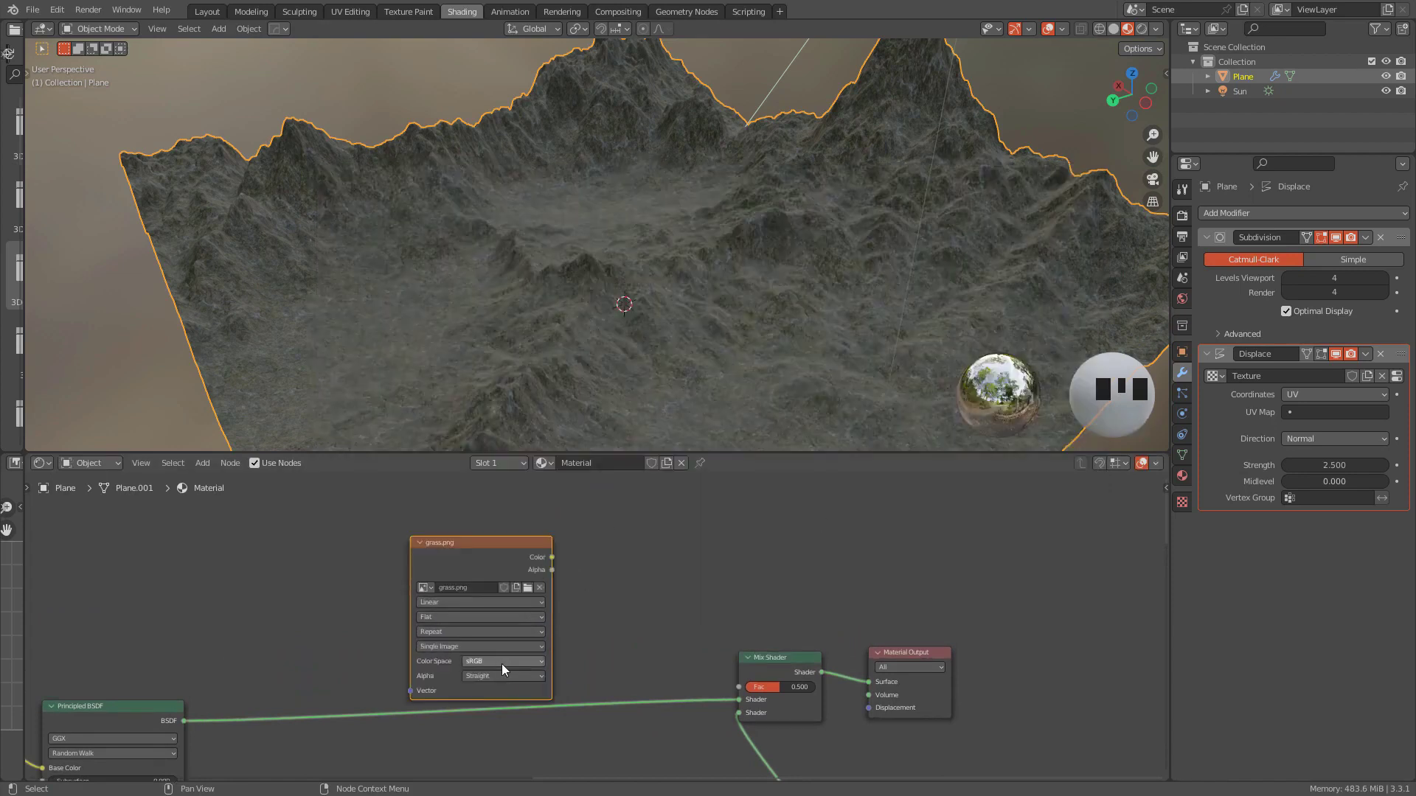
pyautogui.click(502, 661)
pyautogui.click(506, 584)
# Link grass.png's Color through a ColorRamp to Mix Shader Fac, moving the white stop to 0.655.
pyautogui.moveTo(551, 557); pyautogui.dragTo(746, 692)
pyautogui.moveTo(663, 310); pyautogui.dragTo(708, 295, button='middle')
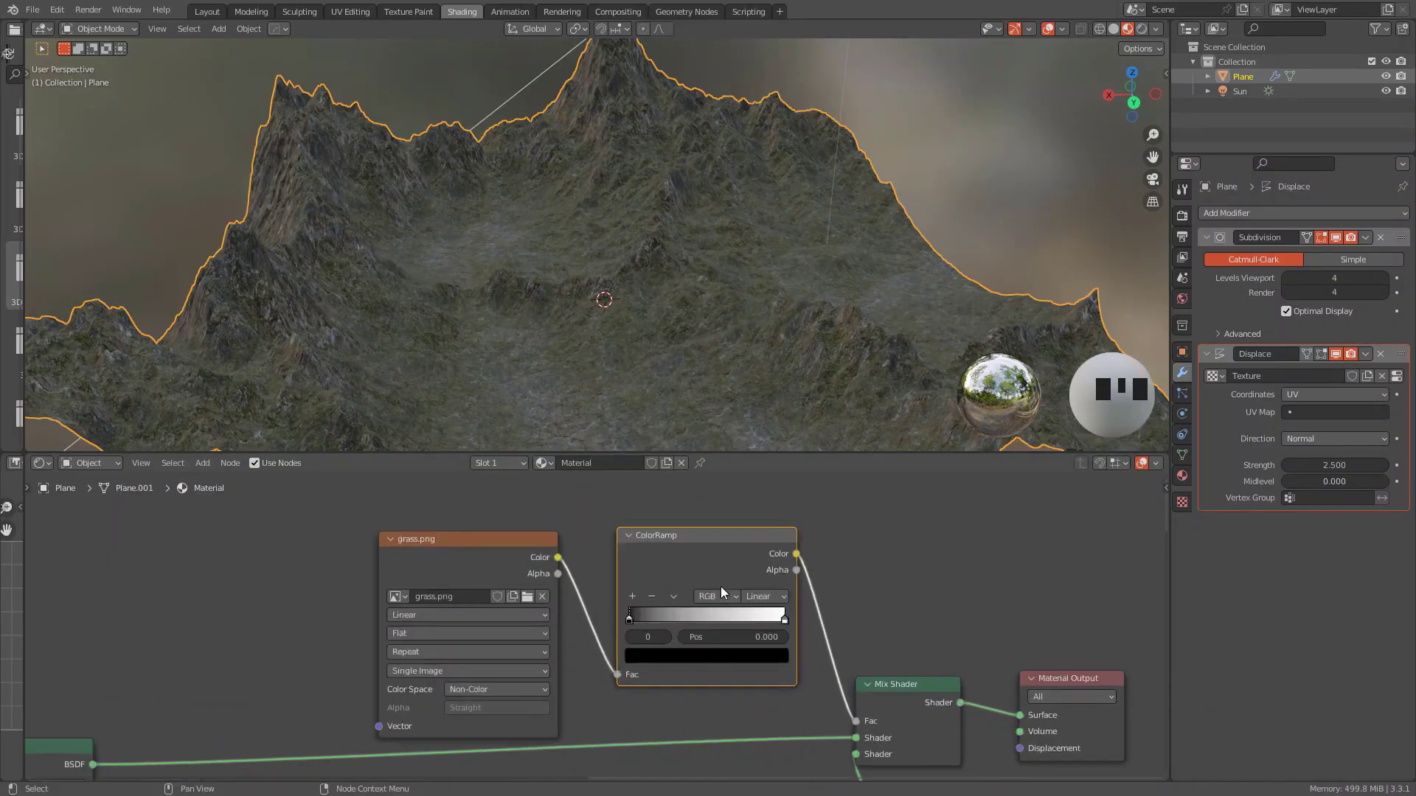
pyautogui.moveTo(668, 624); pyautogui.dragTo(658, 623)
pyautogui.moveTo(622, 373); pyautogui.dragTo(664, 310, button='middle')
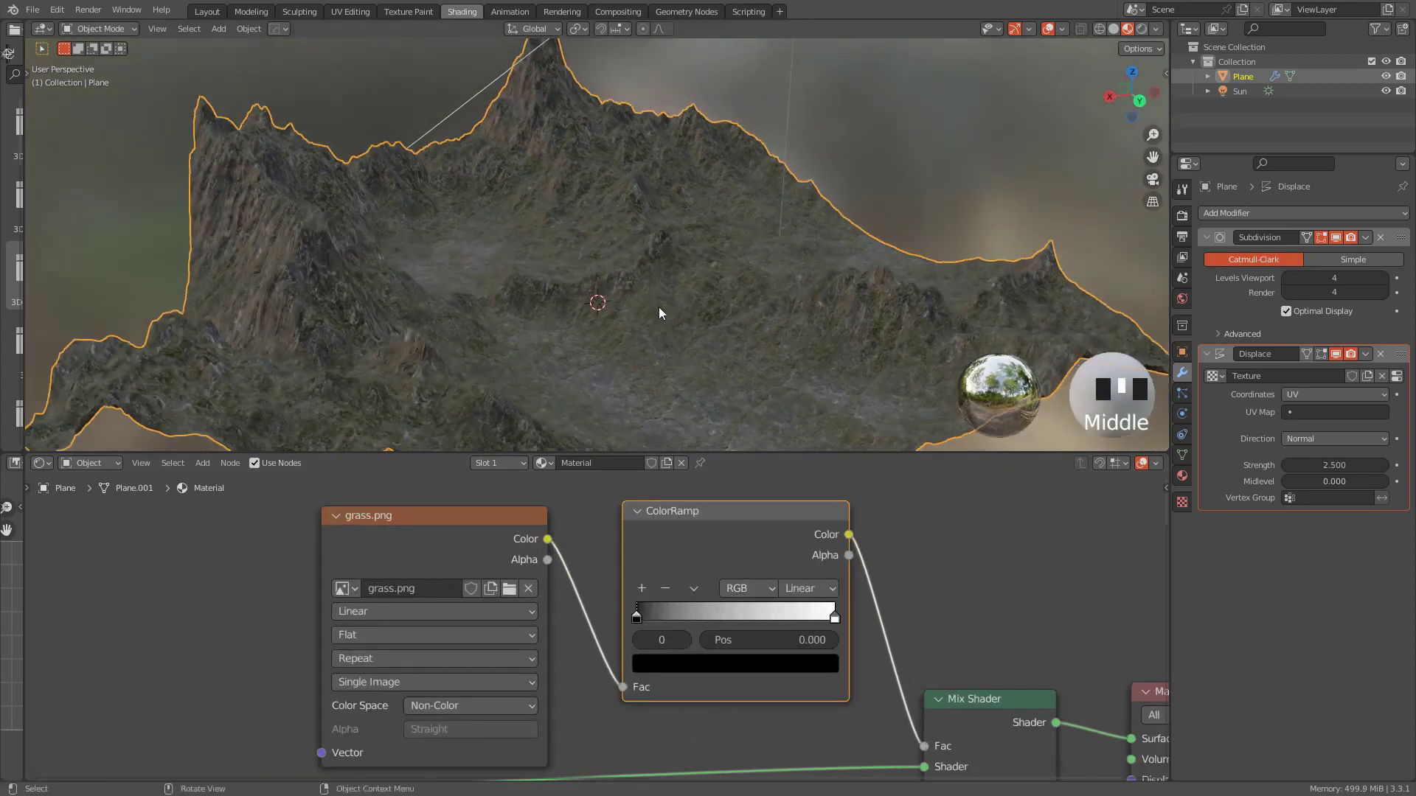
pyautogui.scroll(2, 663, 309)
pyautogui.moveTo(835, 615); pyautogui.dragTo(766, 618)
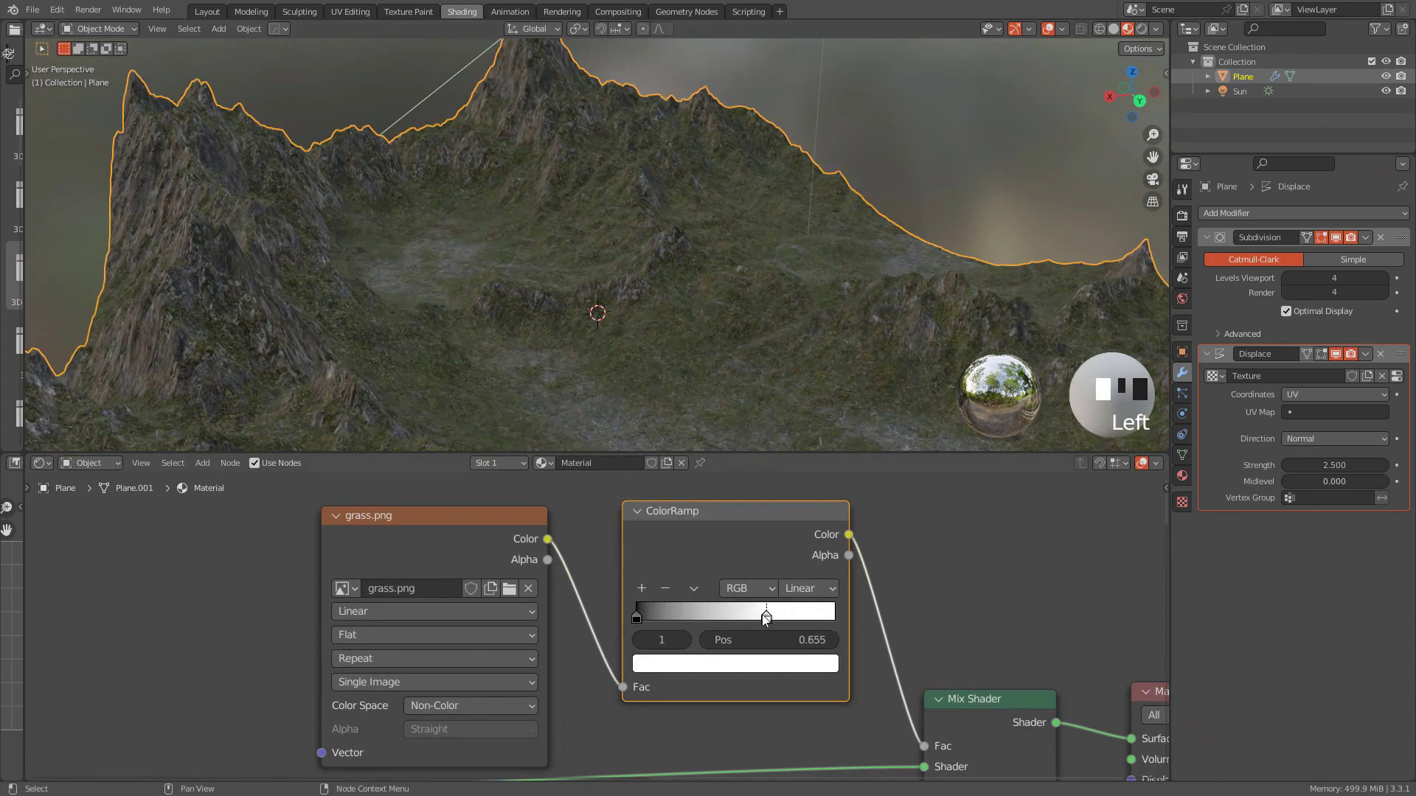